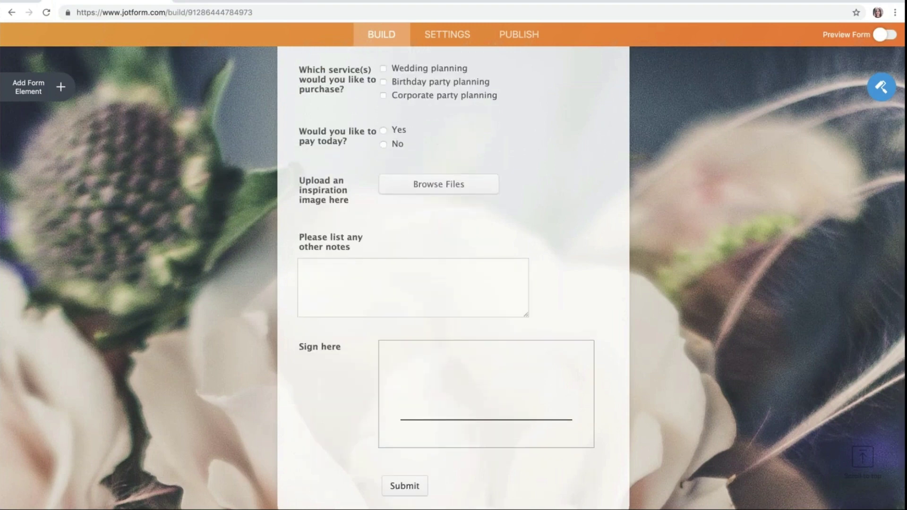
# Step: Scroll to the form's top and show the Payments gateways (Square, PayPal, Stripe, Braintree)
pyautogui.scroll(4, 454, 279)
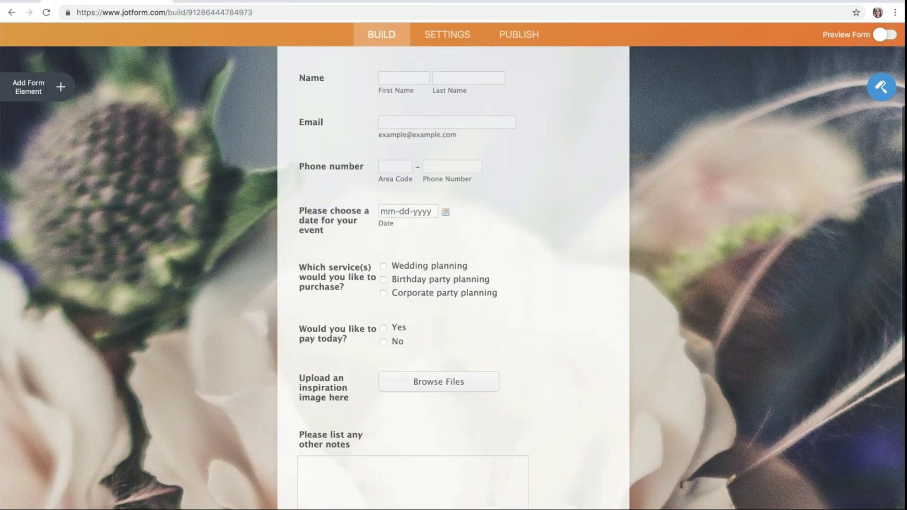
pyautogui.scroll(2, 453, 279)
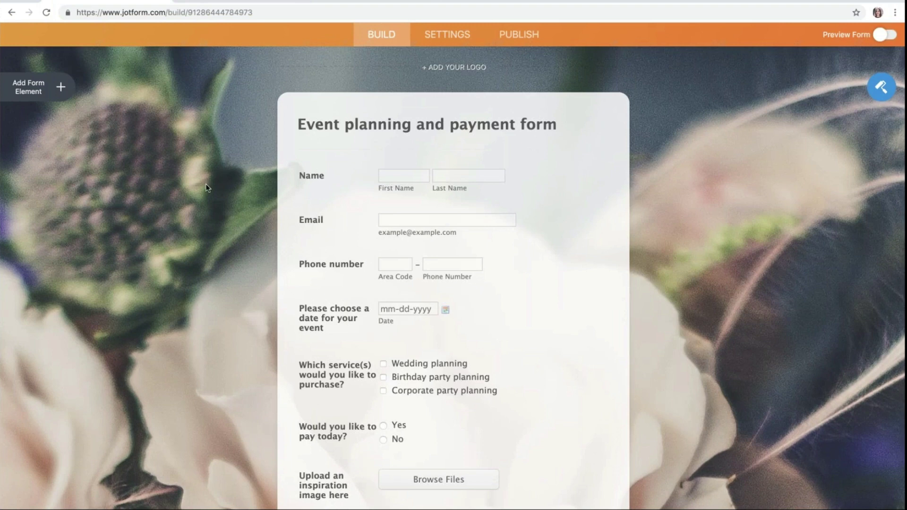
pyautogui.click(64, 97)
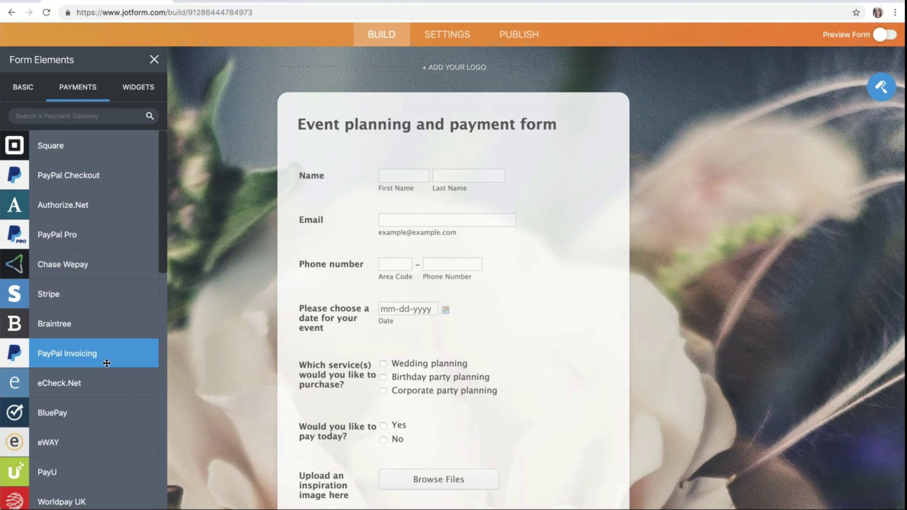
# Step: Add a PayPal Invoicing My Products field under the pay-today question and refresh the PayPal connection
pyautogui.click(107, 363)
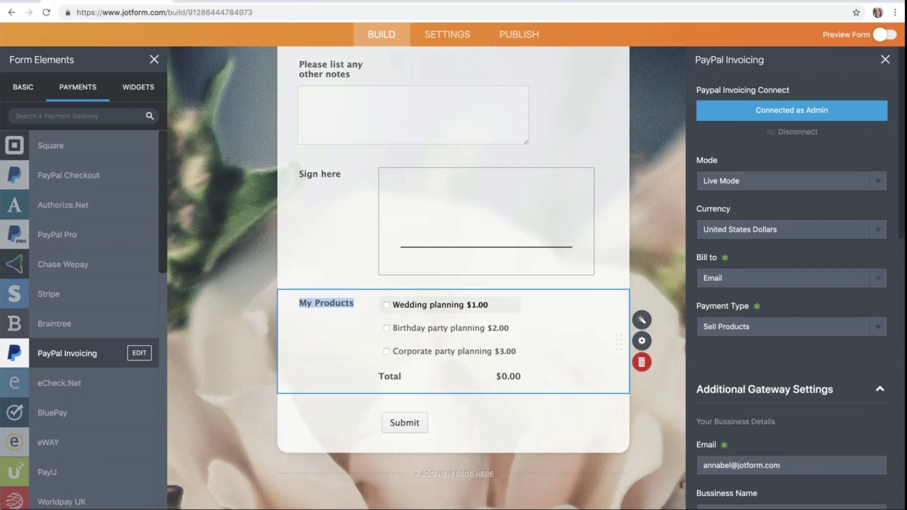
pyautogui.moveTo(513, 320)
pyautogui.mouseDown()
pyautogui.moveTo(532, 290)
pyautogui.moveTo(536, 208)
pyautogui.moveTo(521, 67)
pyautogui.moveTo(558, 235)
pyautogui.moveTo(558, 426)
pyautogui.mouseUp()
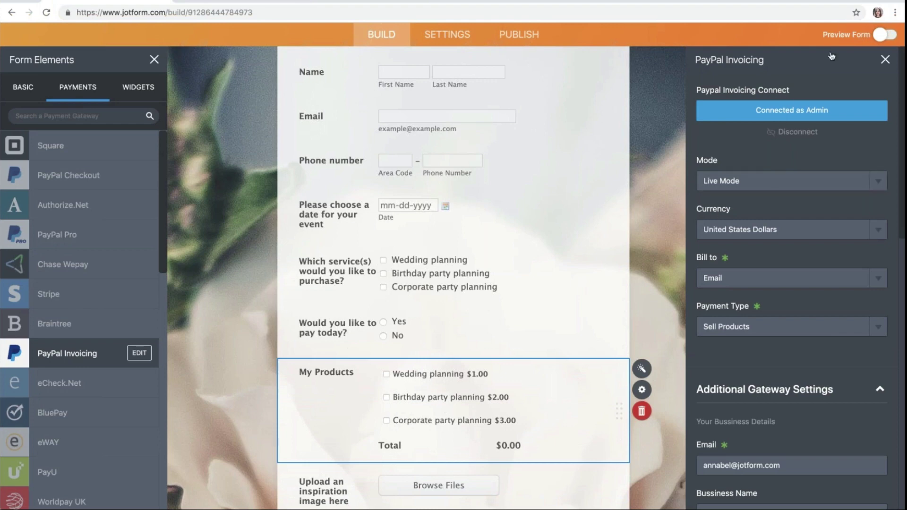
pyautogui.click(808, 110)
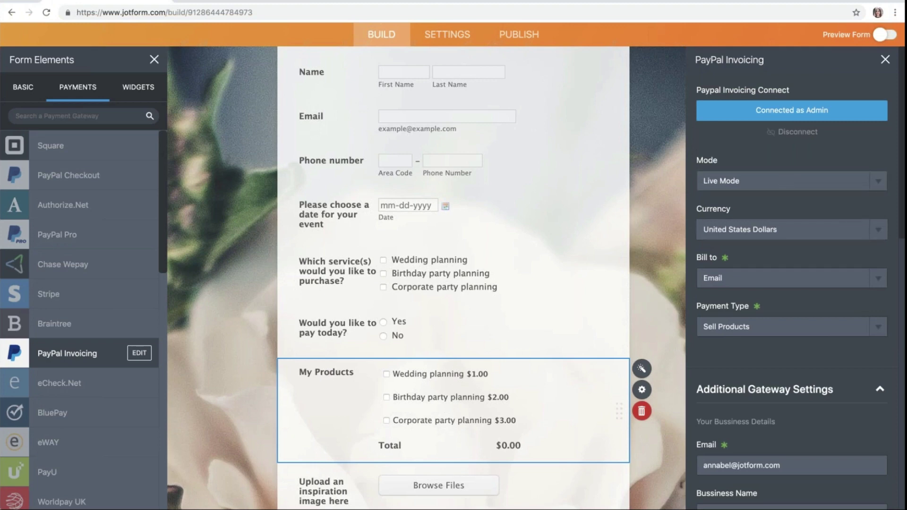
# Step: Review the PayPal Invoicing gateway settings, collapsing and re-expanding the additional settings section
pyautogui.scroll(-2, 798, 278)
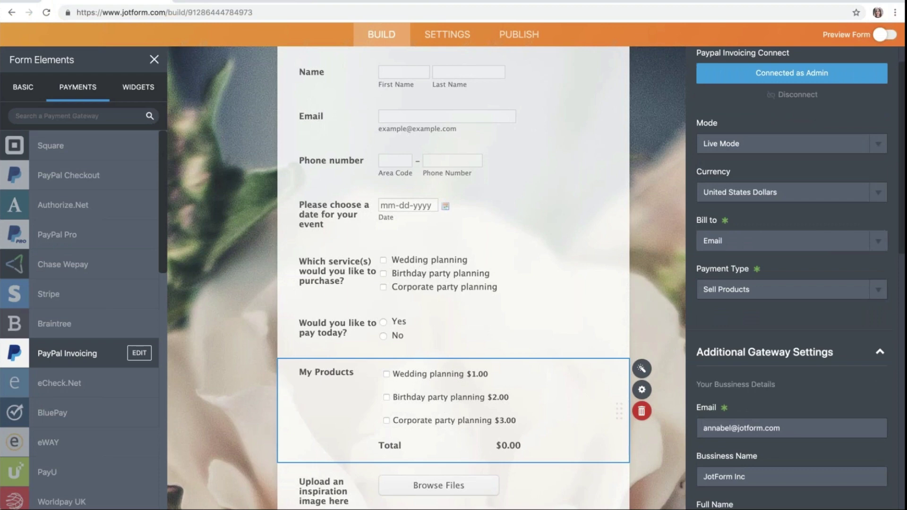
pyautogui.scroll(-2, 771, 355)
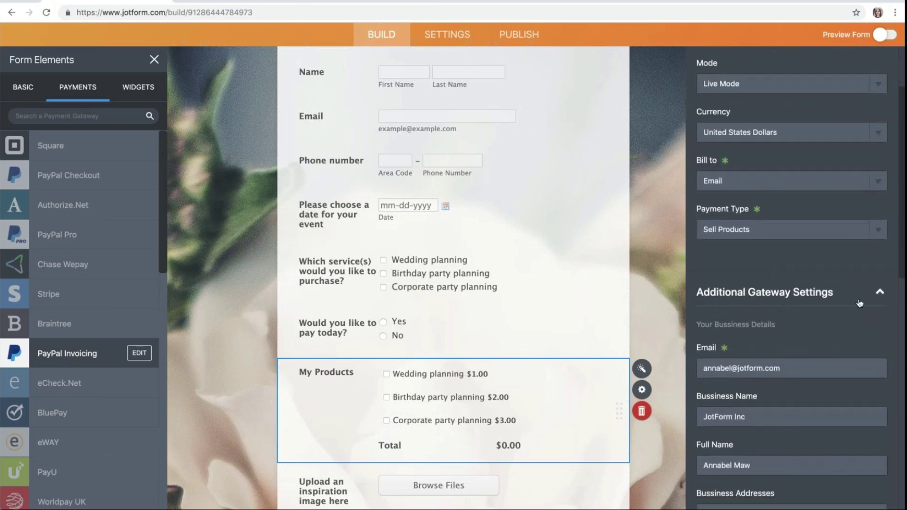
pyautogui.click(880, 294)
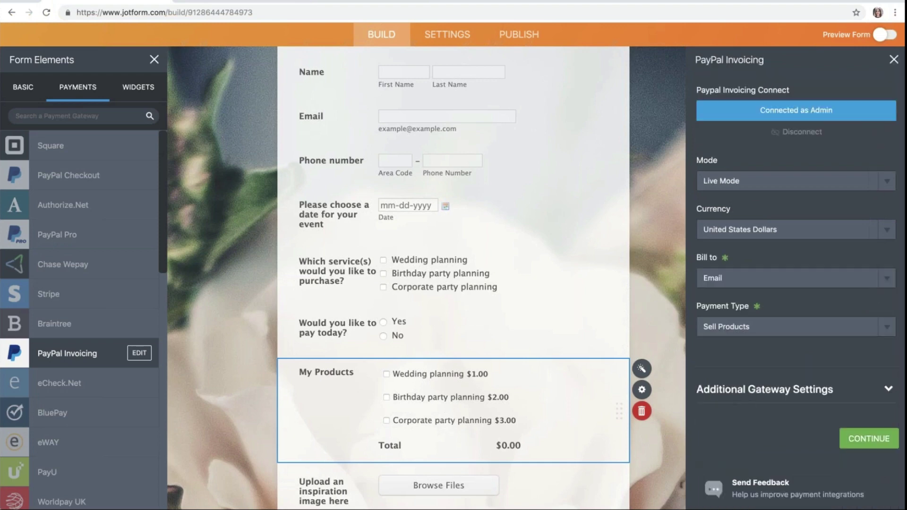
pyautogui.click(889, 389)
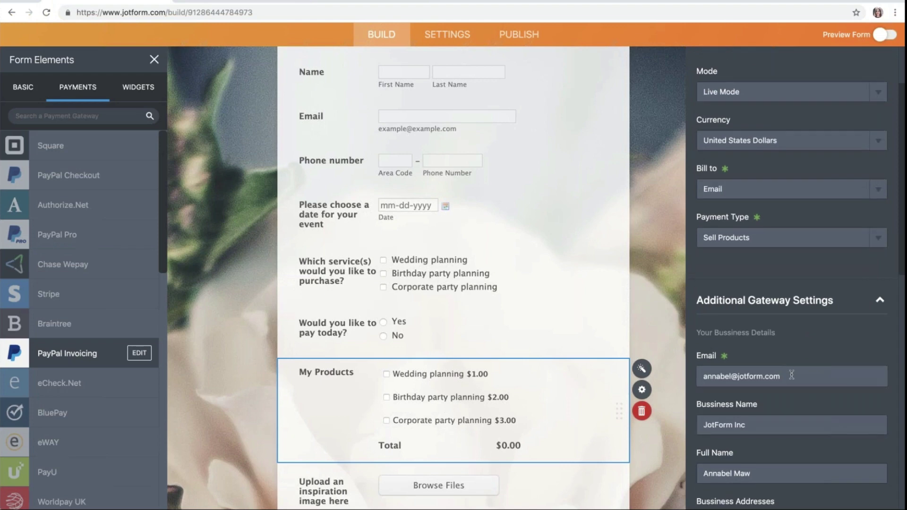
pyautogui.scroll(-2, 789, 373)
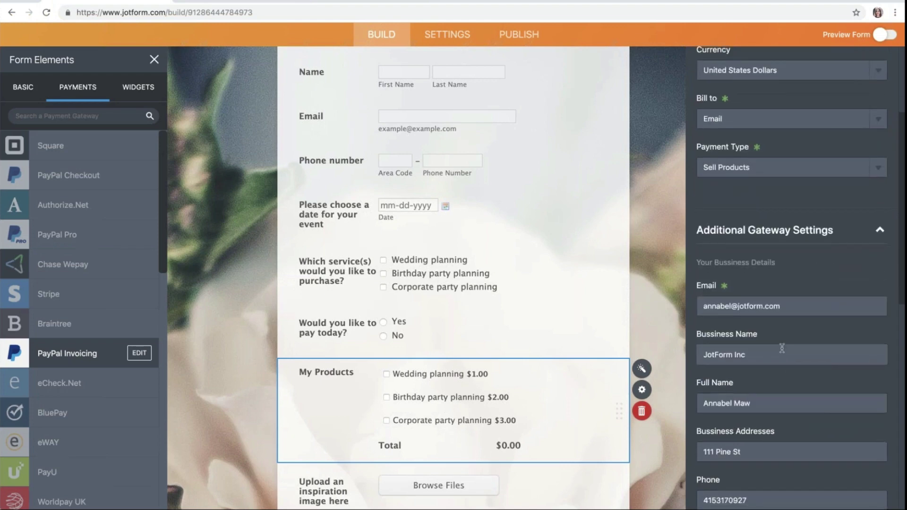
pyautogui.scroll(-2, 782, 348)
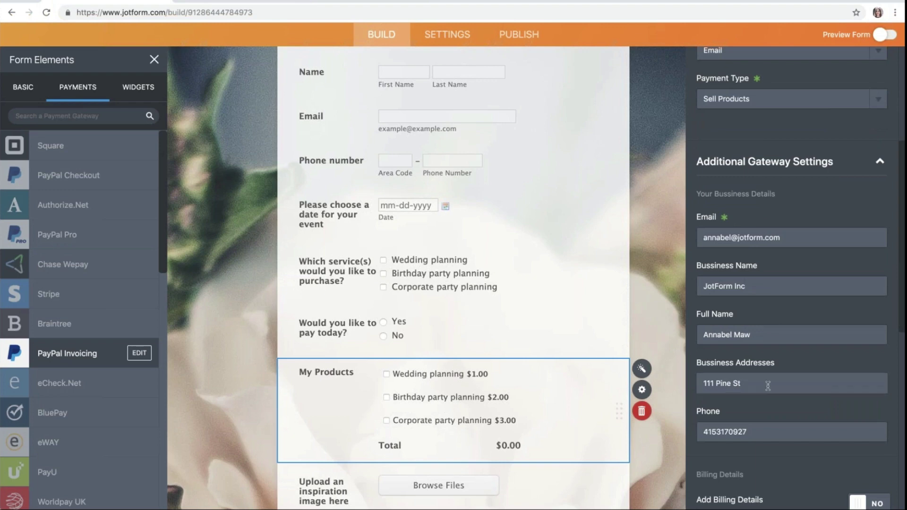
pyautogui.scroll(-2, 768, 386)
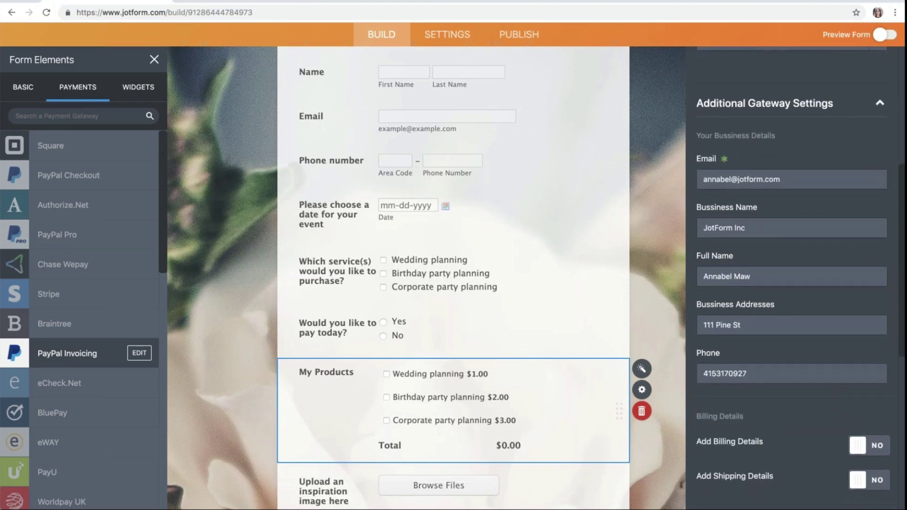
pyautogui.scroll(-4, 793, 279)
pyautogui.scroll(-5, 794, 278)
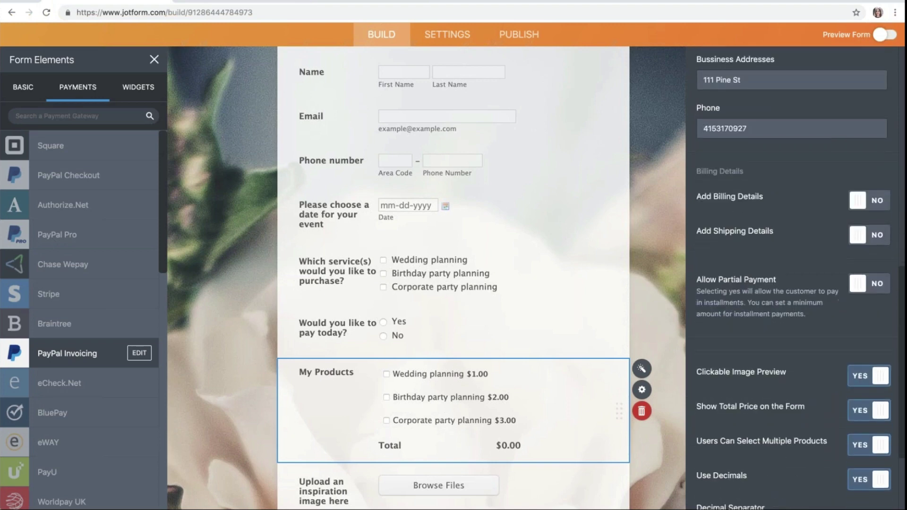
pyautogui.scroll(-4, 794, 279)
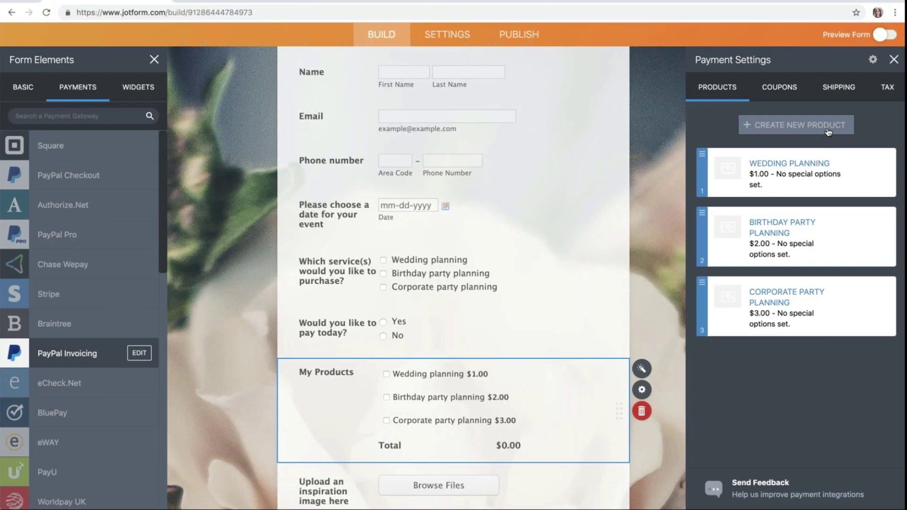
pyautogui.click(893, 60)
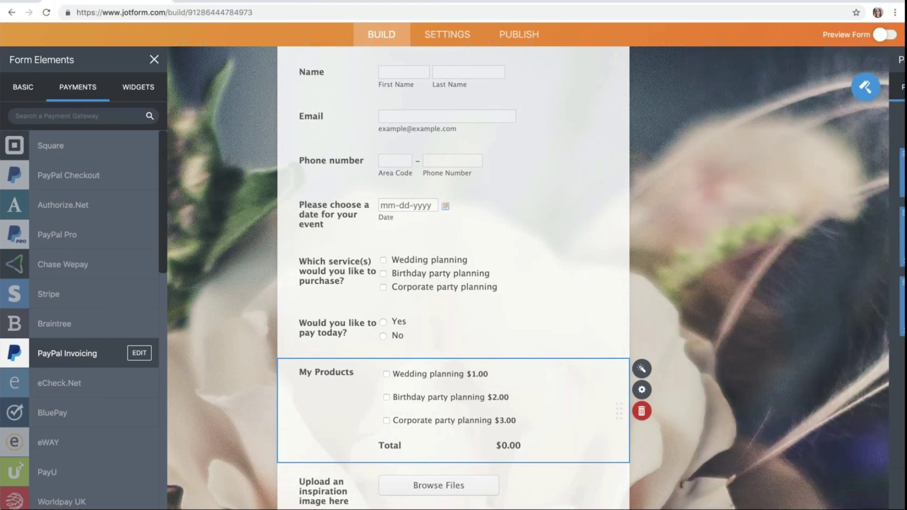
pyautogui.scroll(2, 454, 279)
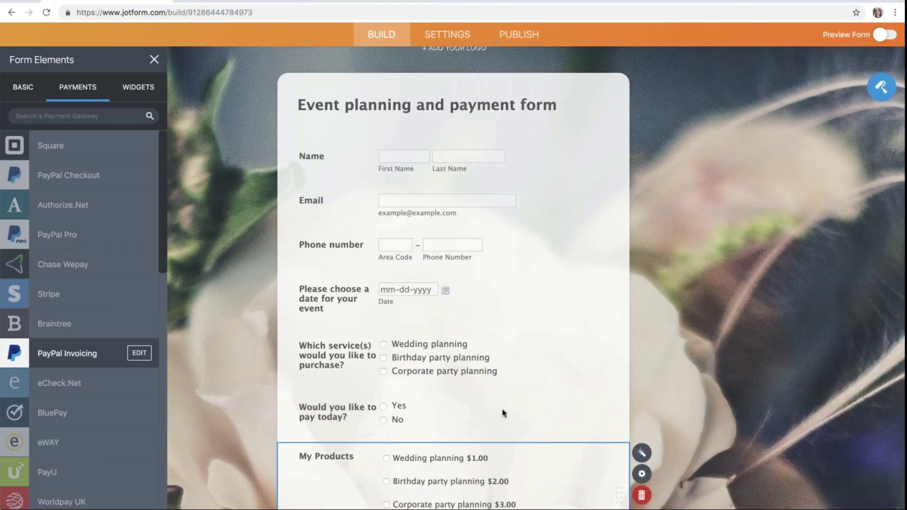
pyautogui.scroll(-2, 502, 416)
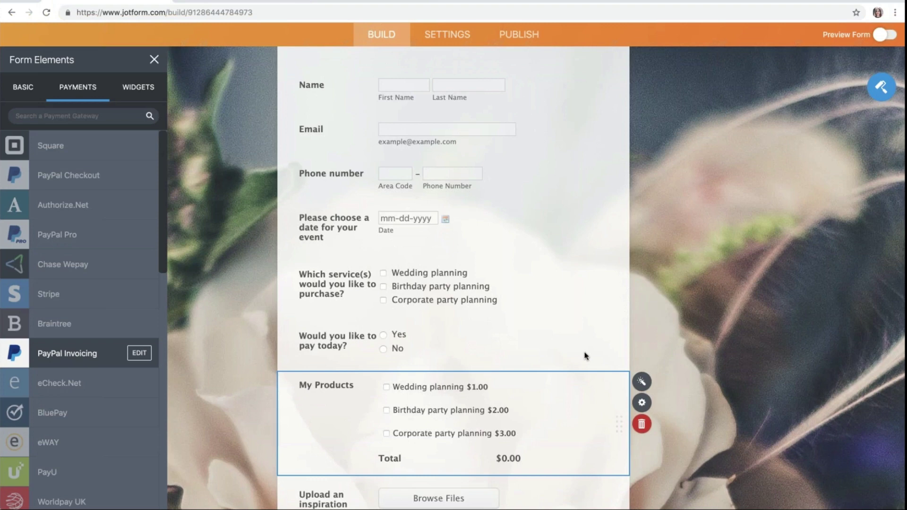
pyautogui.click(473, 342)
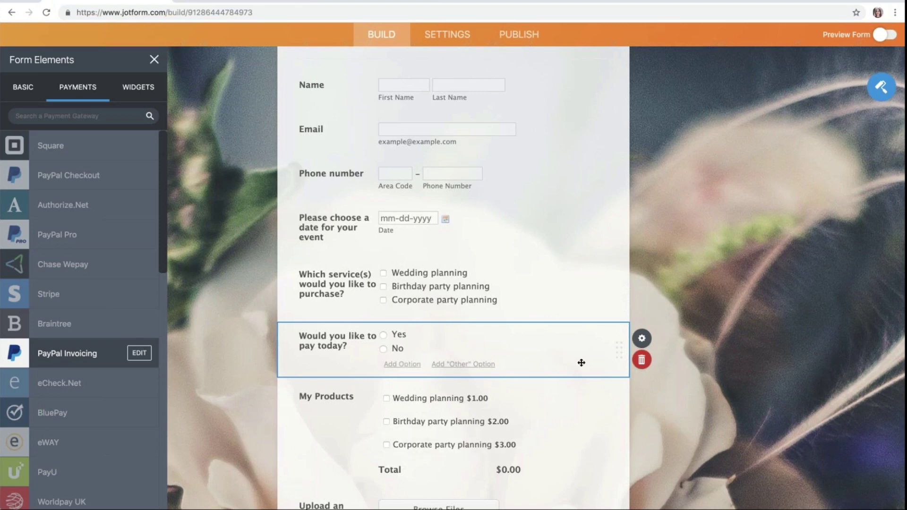
pyautogui.scroll(-2, 581, 362)
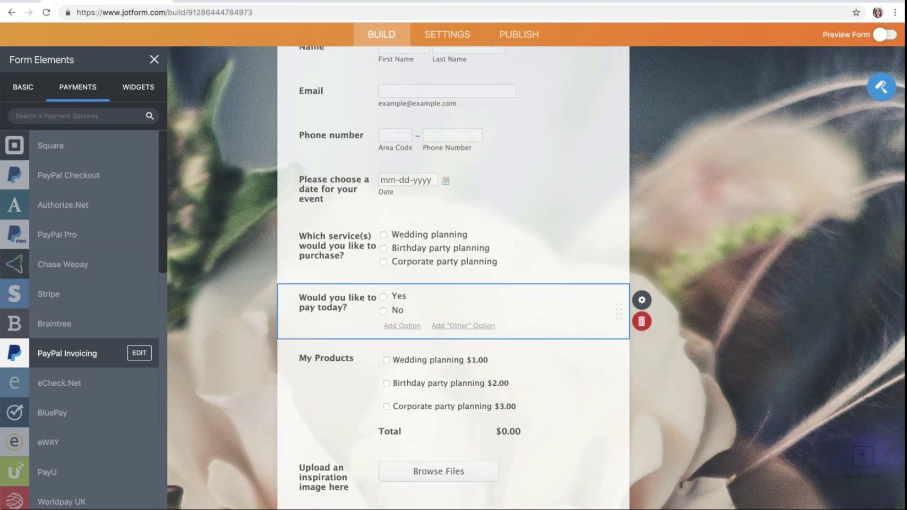
pyautogui.scroll(2, 453, 284)
pyautogui.scroll(-1, 454, 283)
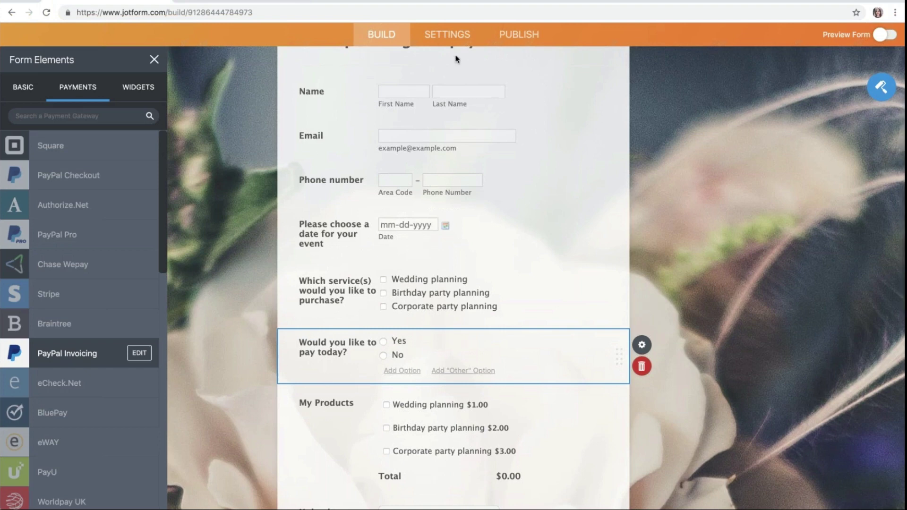
# Step: Add a condition showing My Products only when 'Would you like to pay today?' equals Yes
pyautogui.click(447, 34)
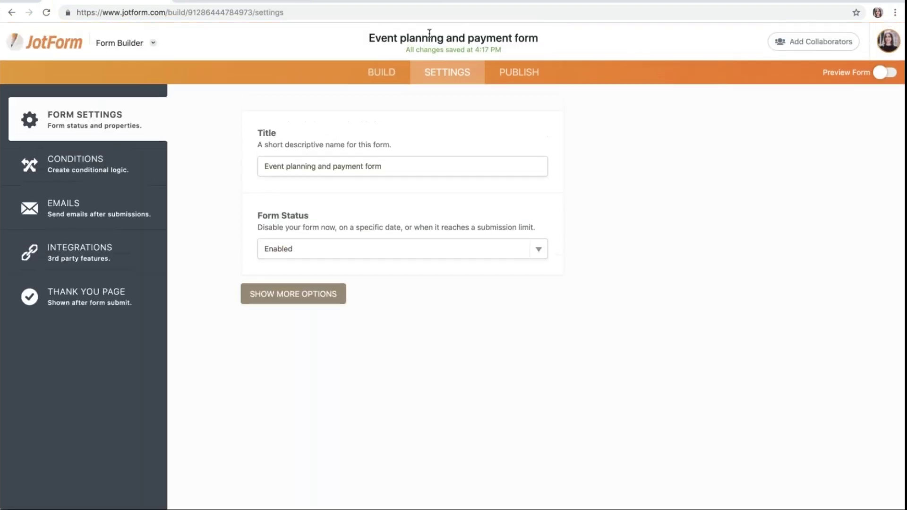
pyautogui.click(108, 173)
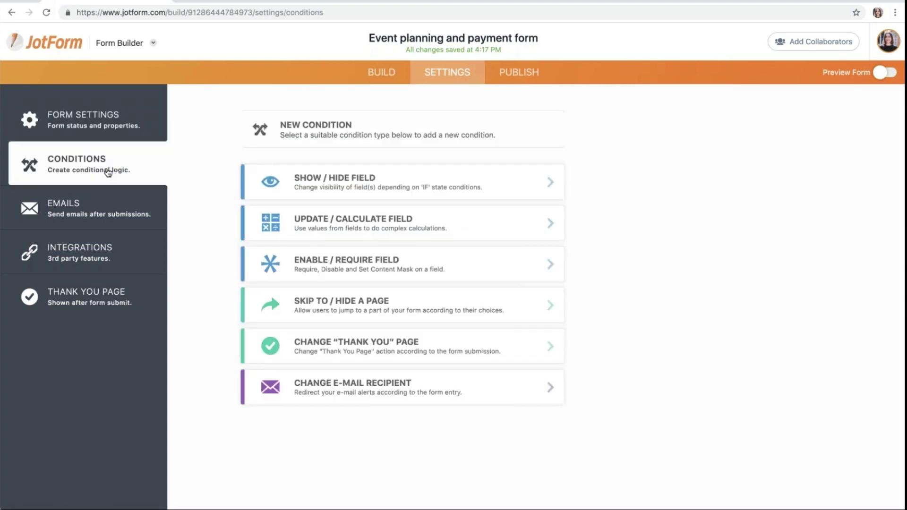
pyautogui.click(324, 188)
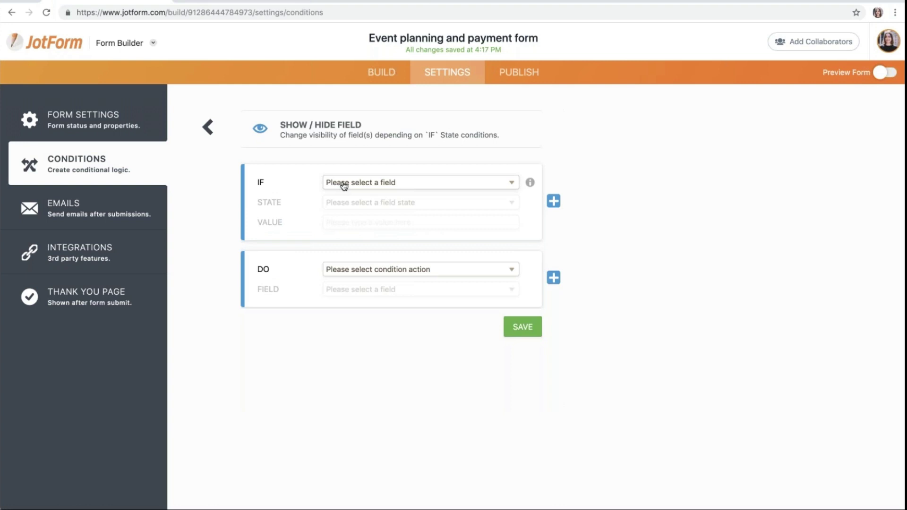
pyautogui.click(364, 257)
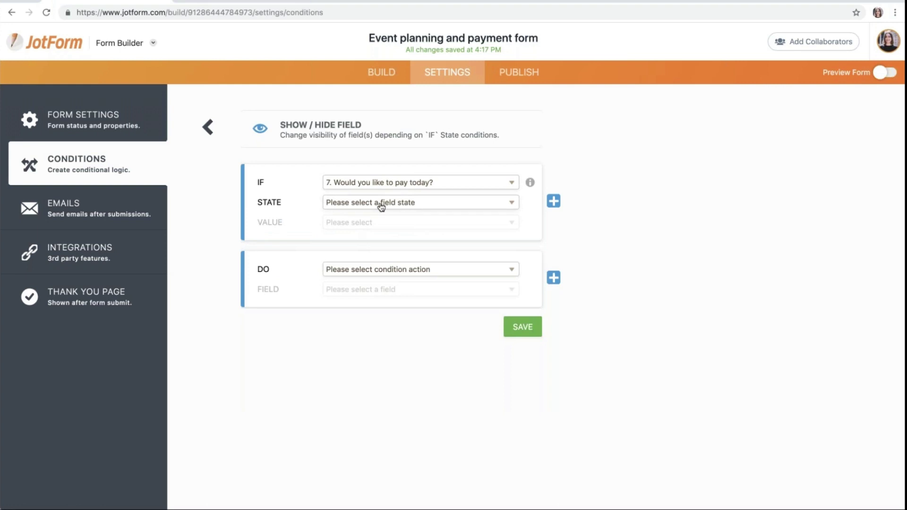
pyautogui.click(381, 206)
pyautogui.click(382, 216)
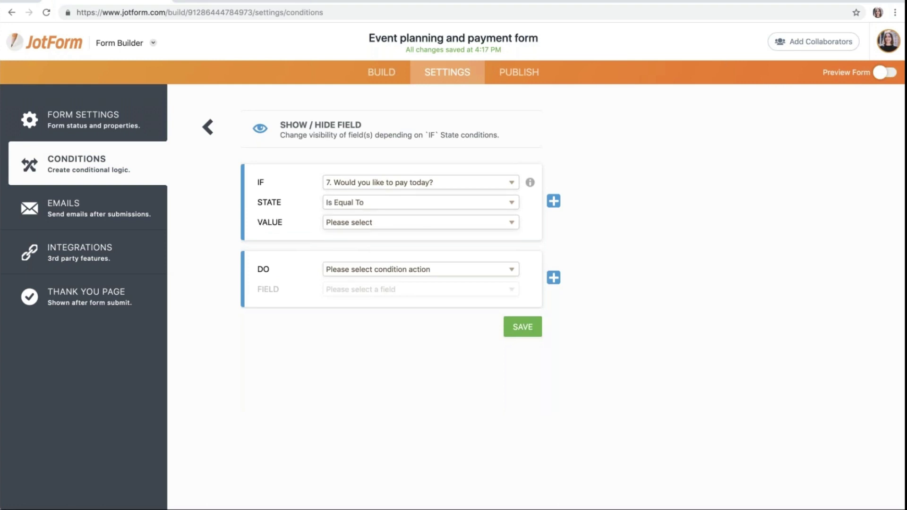
pyautogui.click(377, 248)
pyautogui.click(379, 275)
pyautogui.click(371, 292)
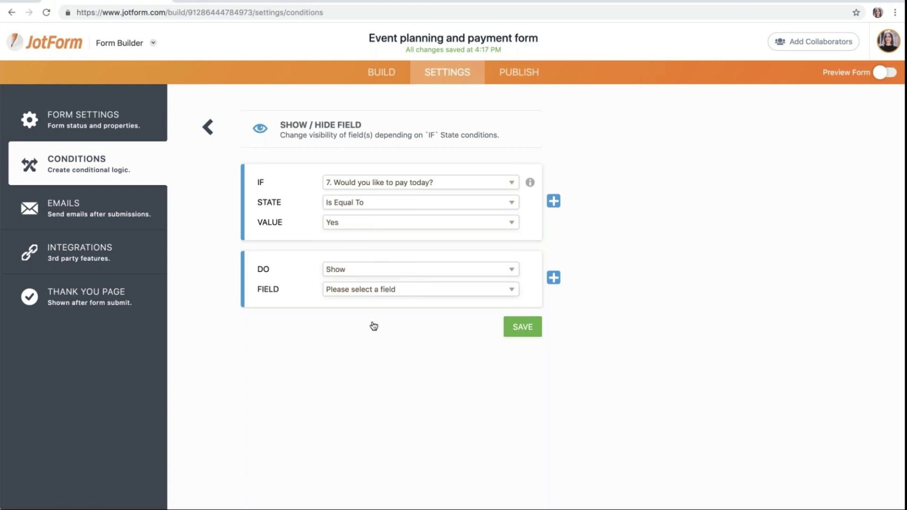
pyautogui.click(368, 371)
pyautogui.click(517, 326)
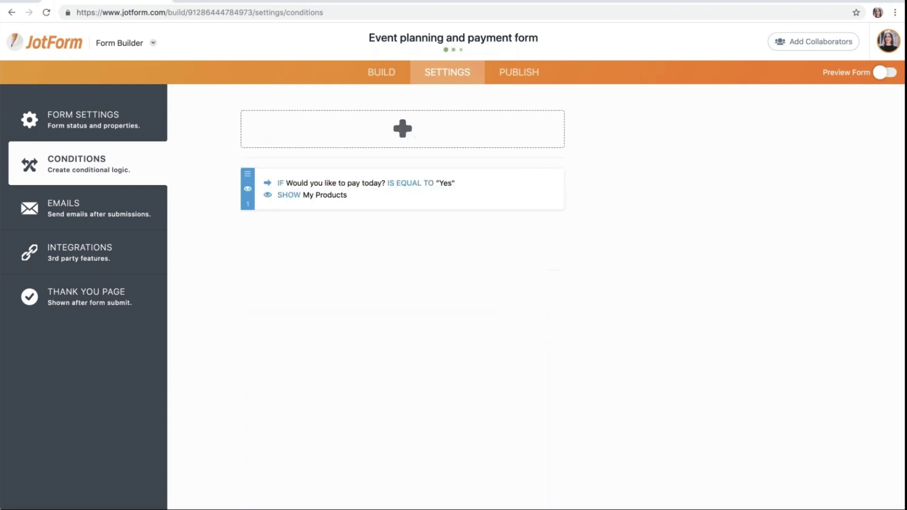
# Step: Return to the builder, close the Form Elements panel, and go to the form settings
pyautogui.click(388, 71)
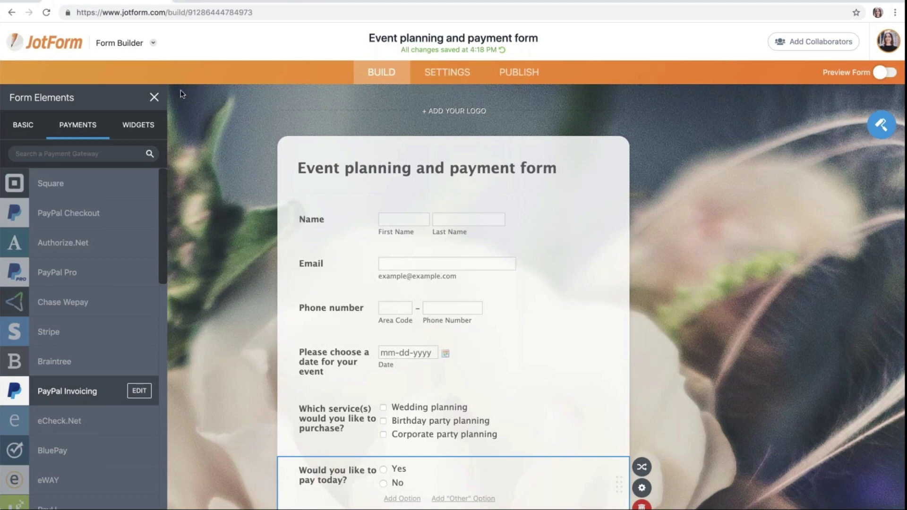
pyautogui.click(154, 98)
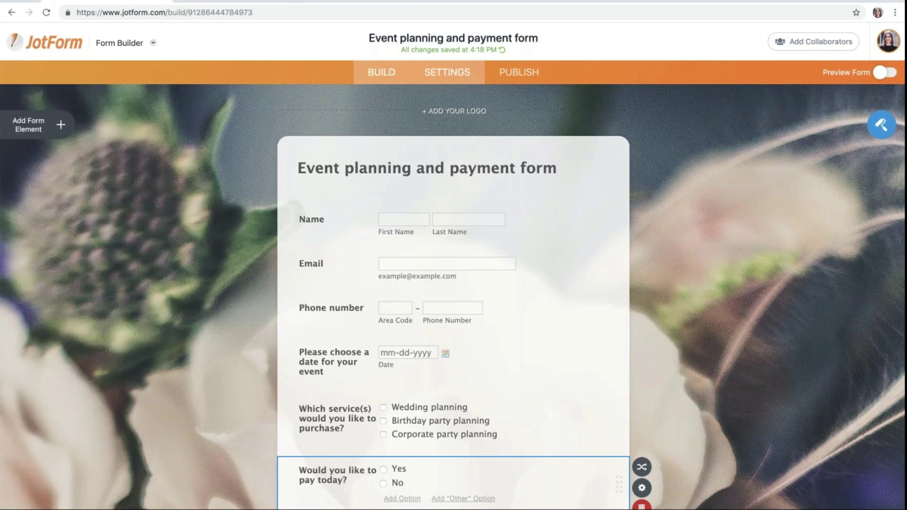
pyautogui.click(447, 73)
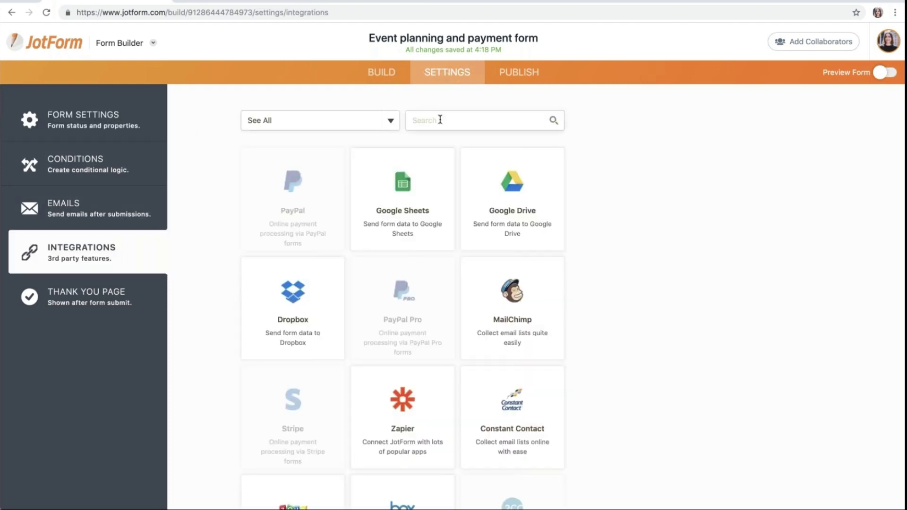
# Step: Search the integrations for 'air' and open the Airtable integration setup
pyautogui.click(440, 120)
pyautogui.write('air')
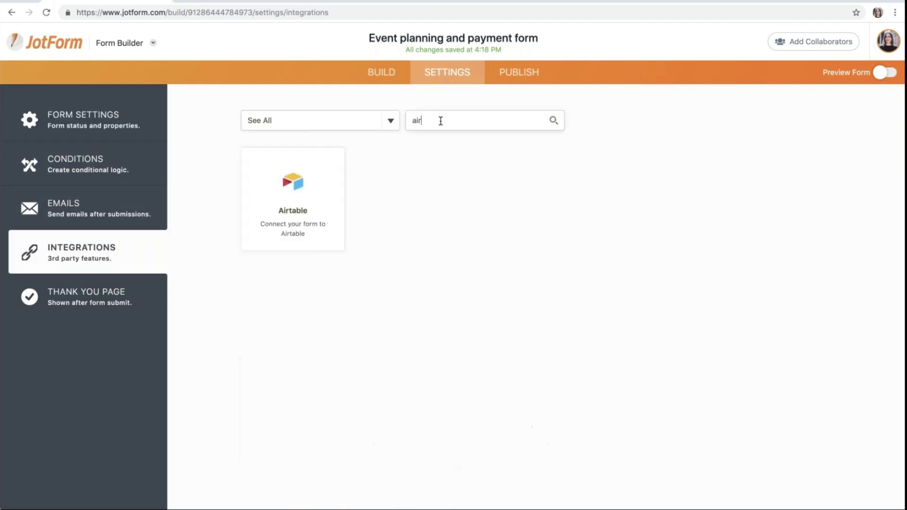
pyautogui.click(298, 187)
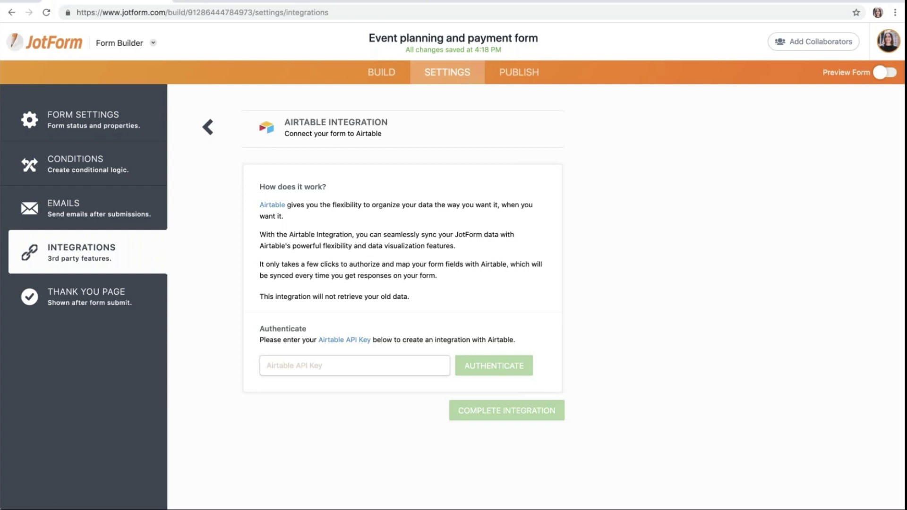
pyautogui.hotkey('ctrl', 'Tab')
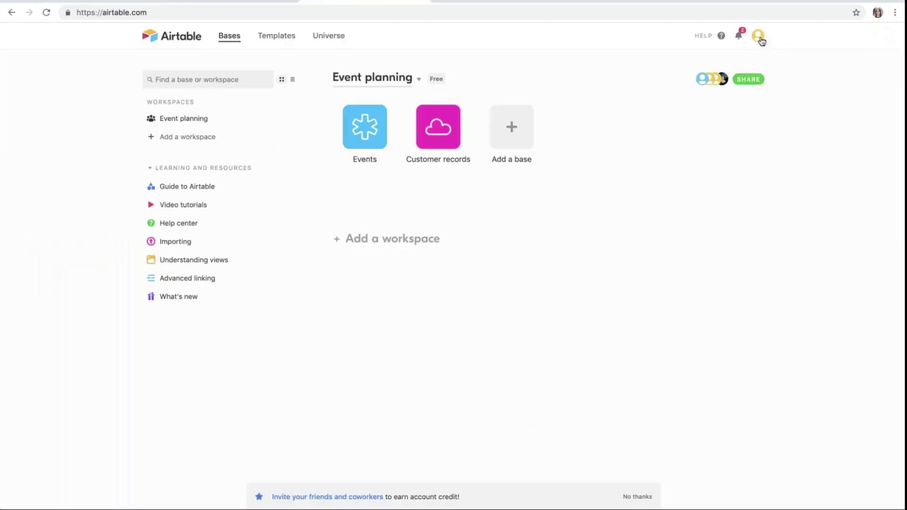
pyautogui.click(759, 38)
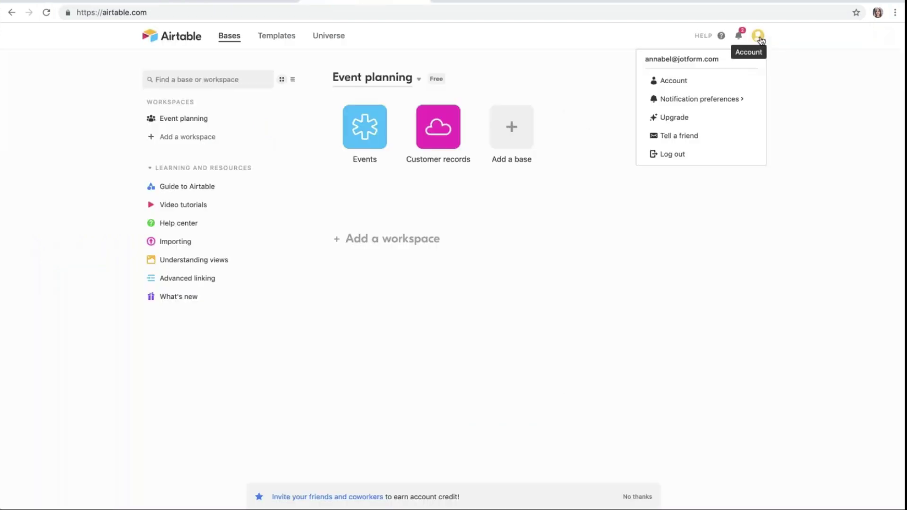
pyautogui.click(694, 84)
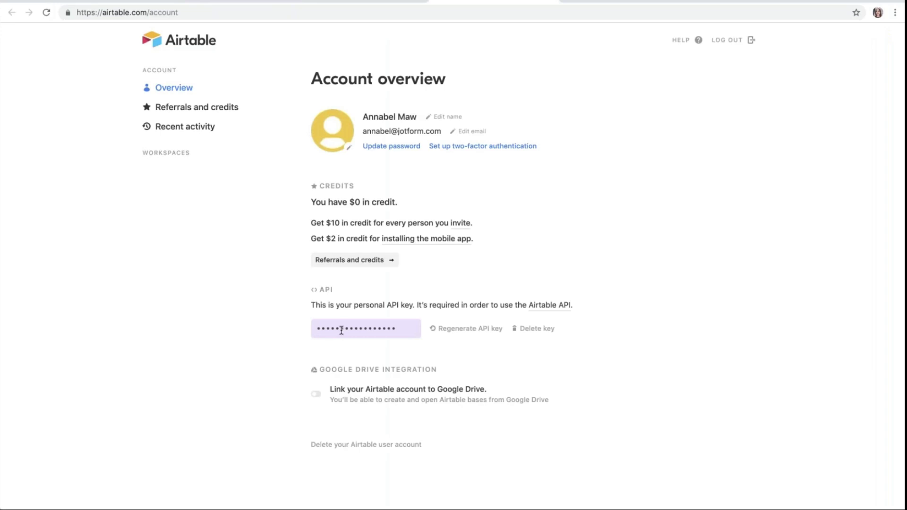
pyautogui.click(341, 330)
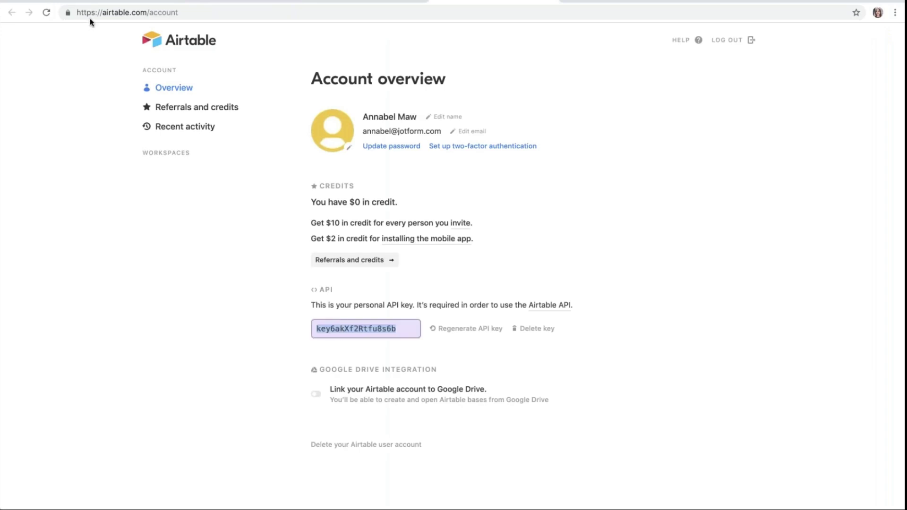
pyautogui.click(105, 1)
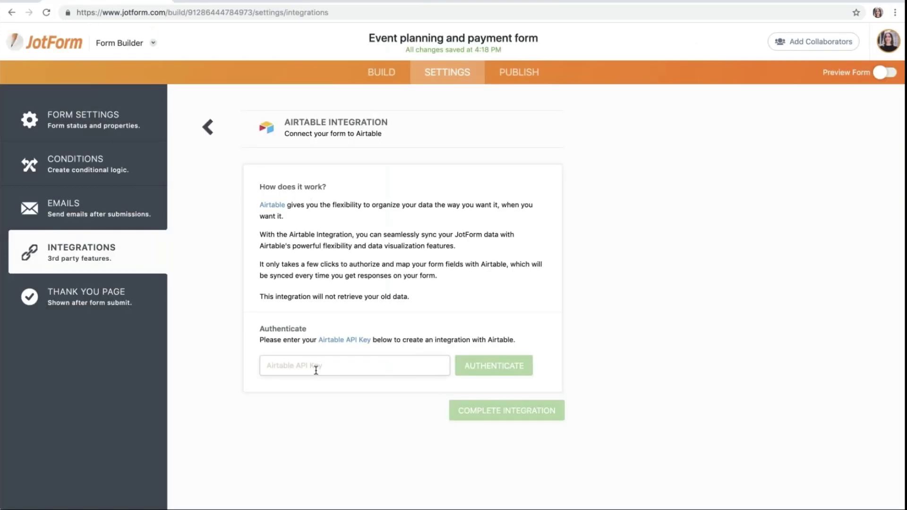
# Step: Paste the Airtable API key into JotForm and authenticate the integration
pyautogui.press('super+v')
pyautogui.click(476, 369)
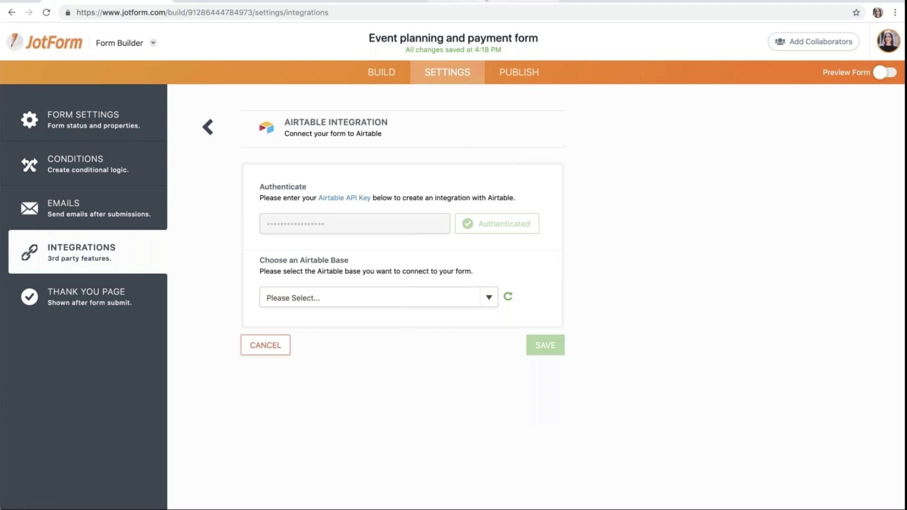
pyautogui.click(241, 2)
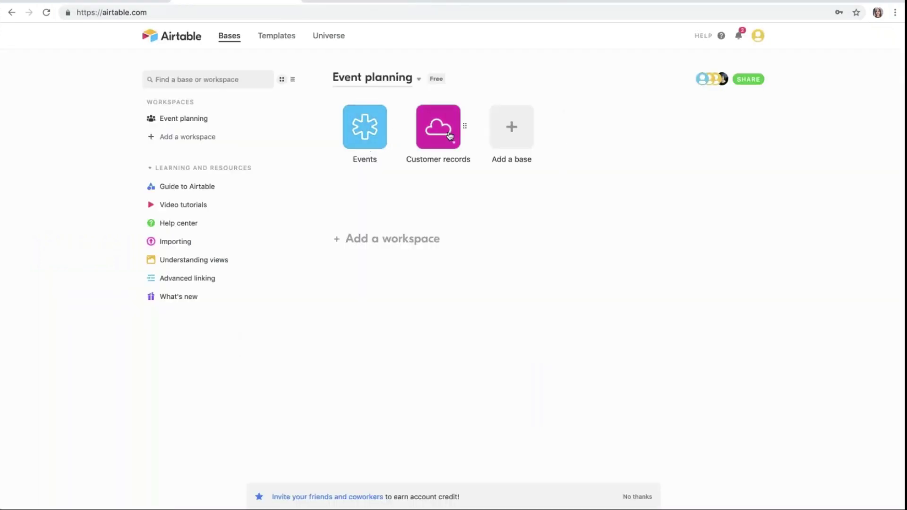
# Step: Inspect the Events base and the Customer records base in Airtable, returning to the base list
pyautogui.click(364, 125)
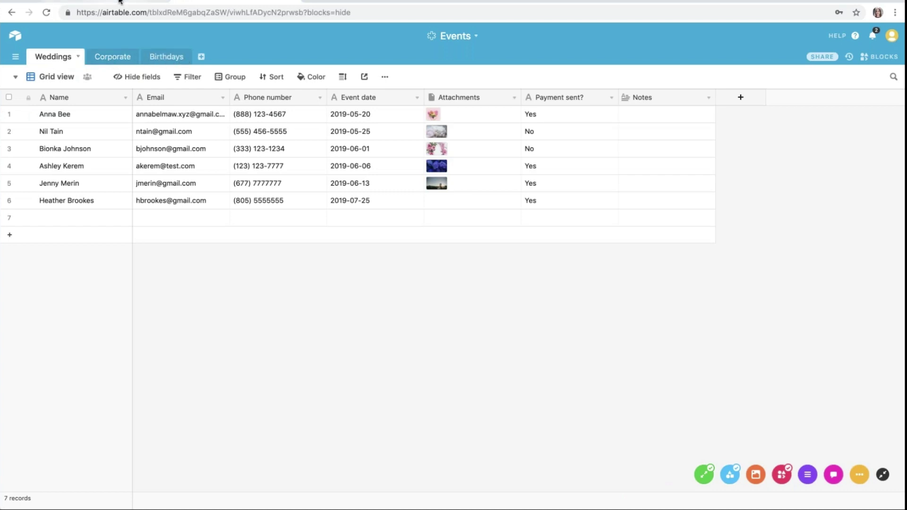
pyautogui.click(15, 36)
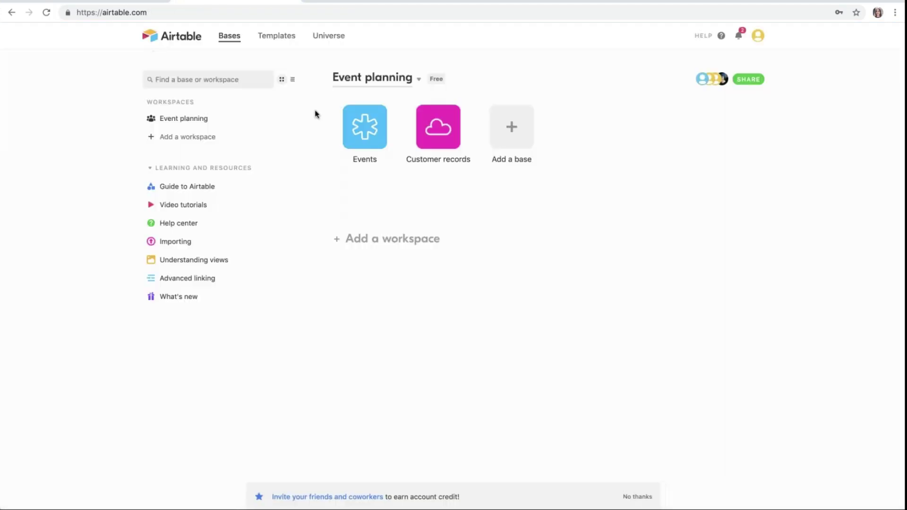
pyautogui.click(449, 122)
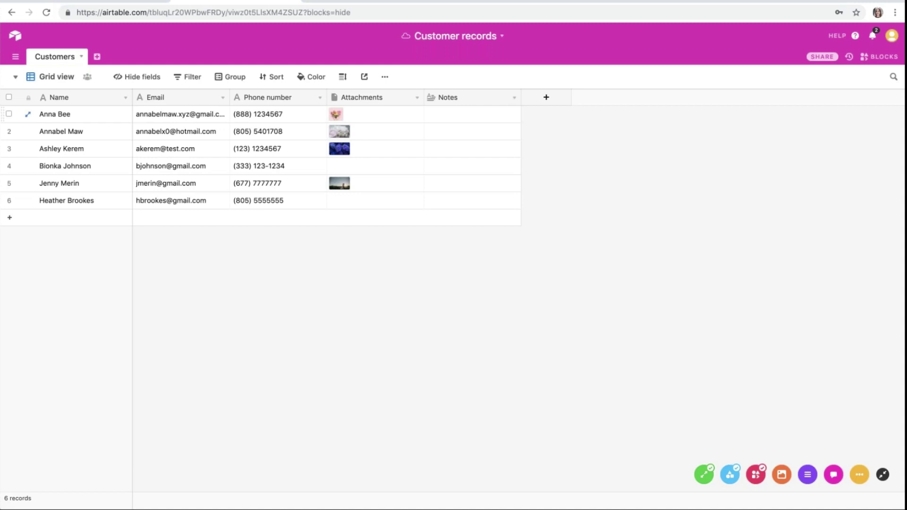
pyautogui.click(15, 38)
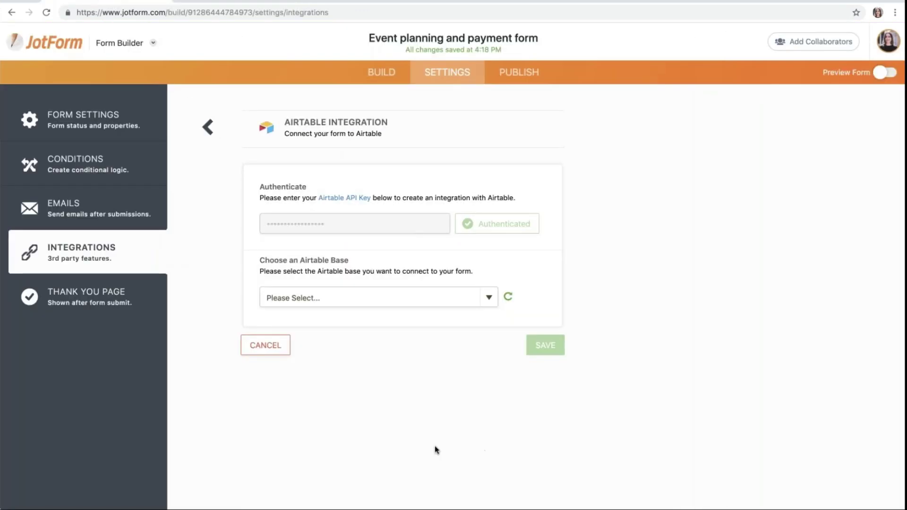
# Step: Connect the form to the Weddings table in the Events base
pyautogui.click(385, 295)
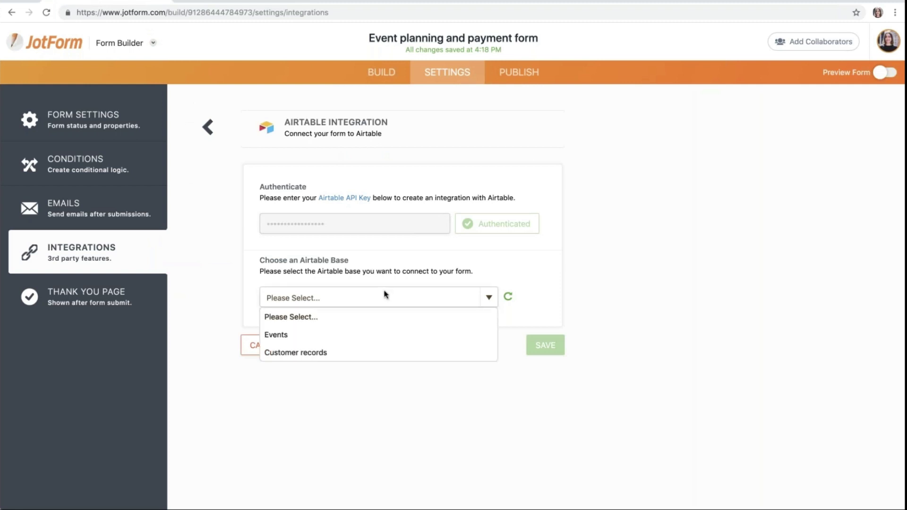
pyautogui.click(326, 334)
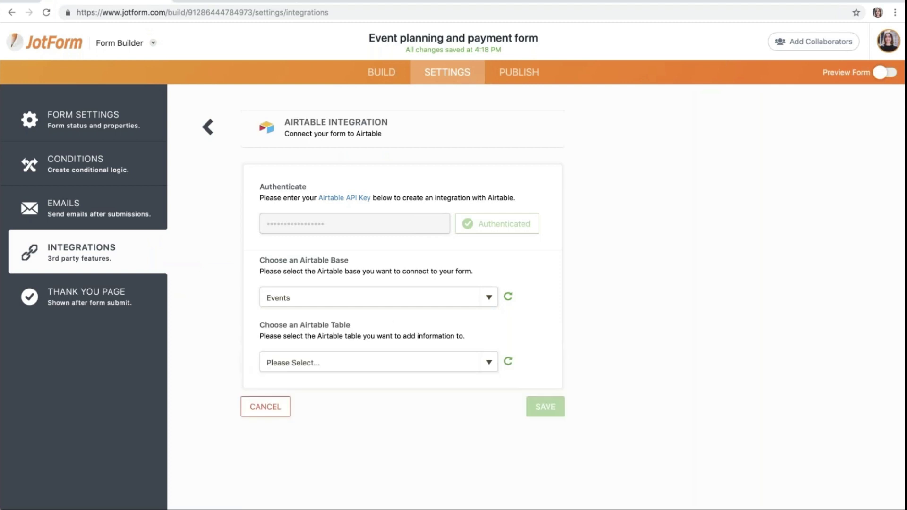
pyautogui.click(321, 362)
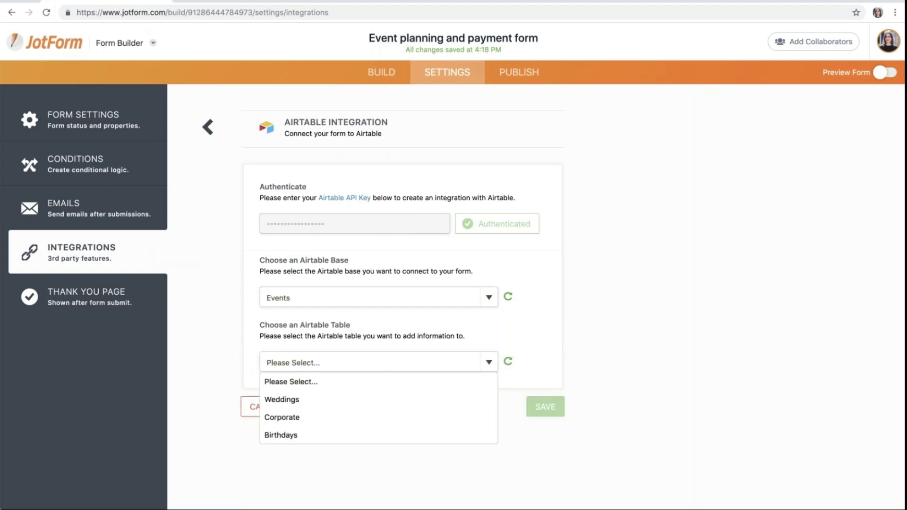
pyautogui.click(310, 399)
pyautogui.scroll(-1, 311, 399)
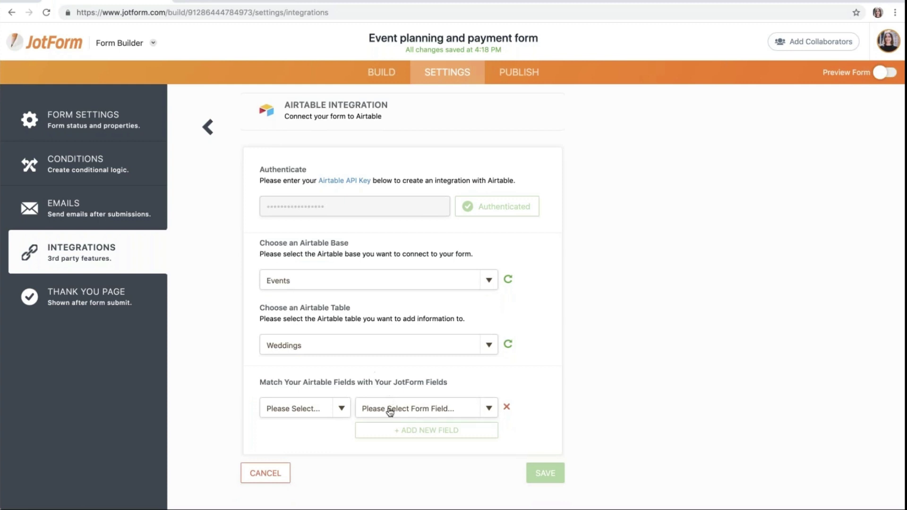
# Step: Map Name, Email and Payment sent? to form fields and save the Weddings connection
pyautogui.click(326, 405)
pyautogui.click(314, 421)
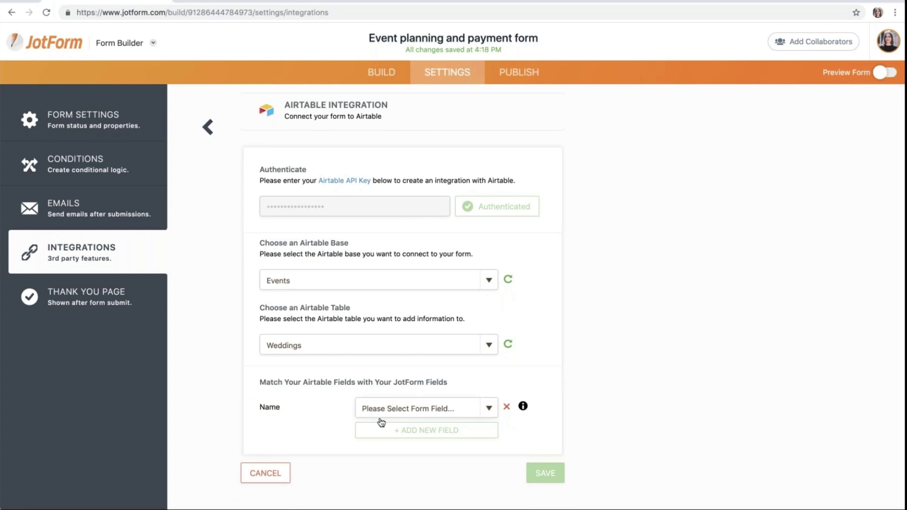
pyautogui.click(381, 422)
pyautogui.click(381, 430)
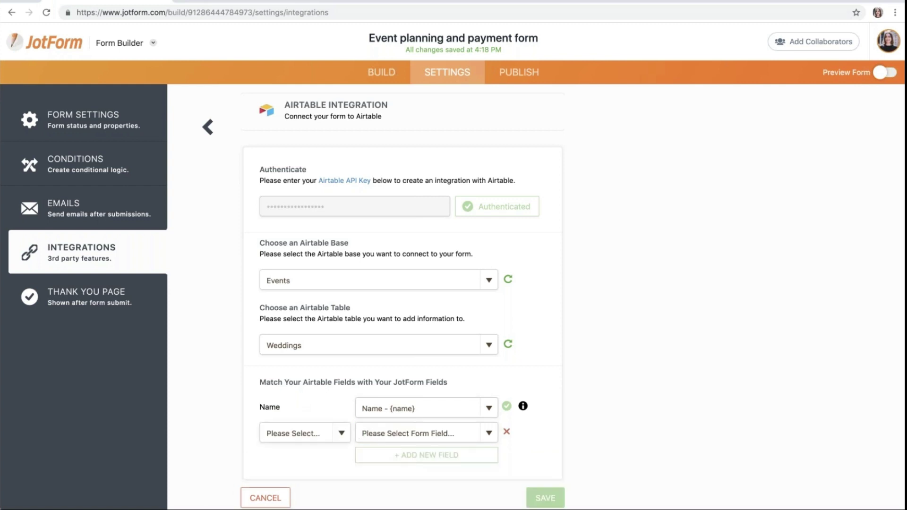
pyautogui.click(331, 447)
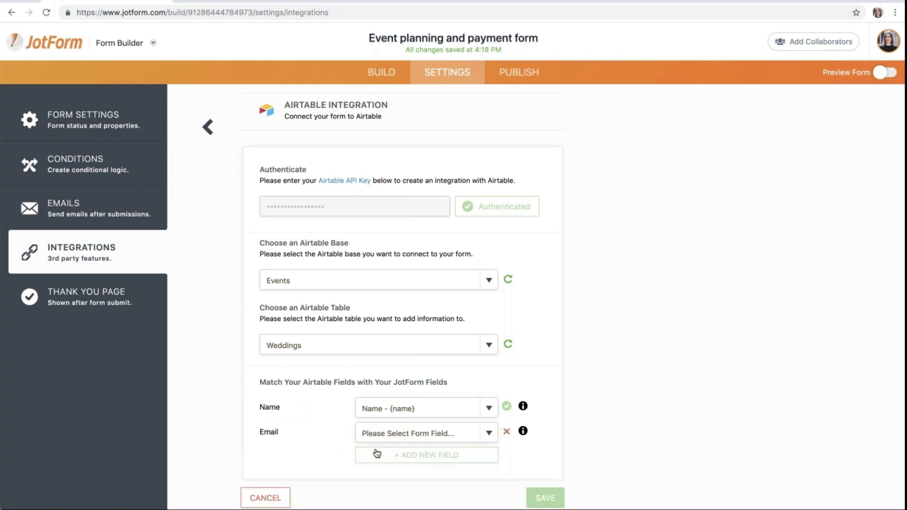
pyautogui.scroll(-1, 378, 447)
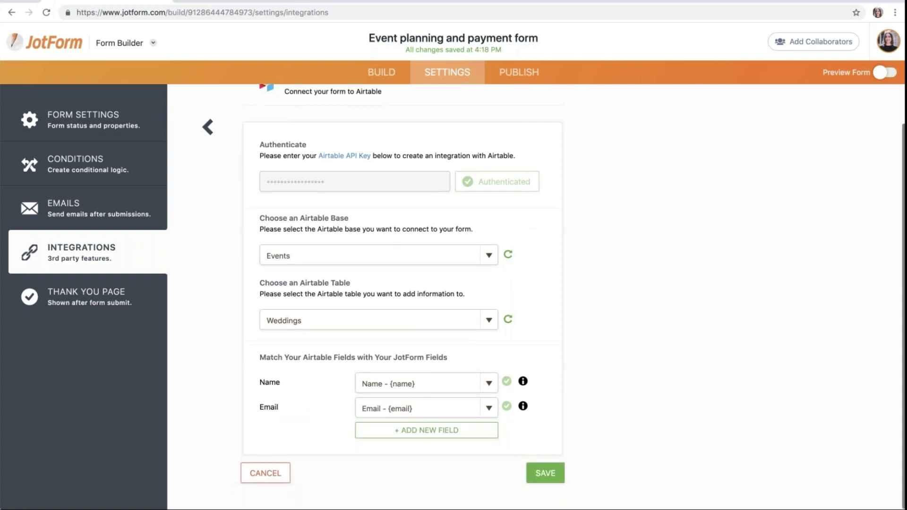
pyautogui.click(379, 431)
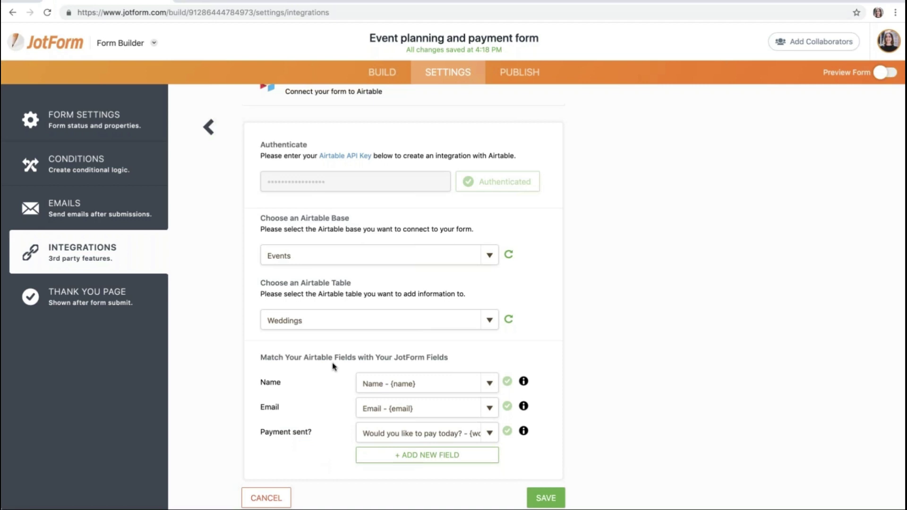
pyautogui.scroll(-1, 334, 367)
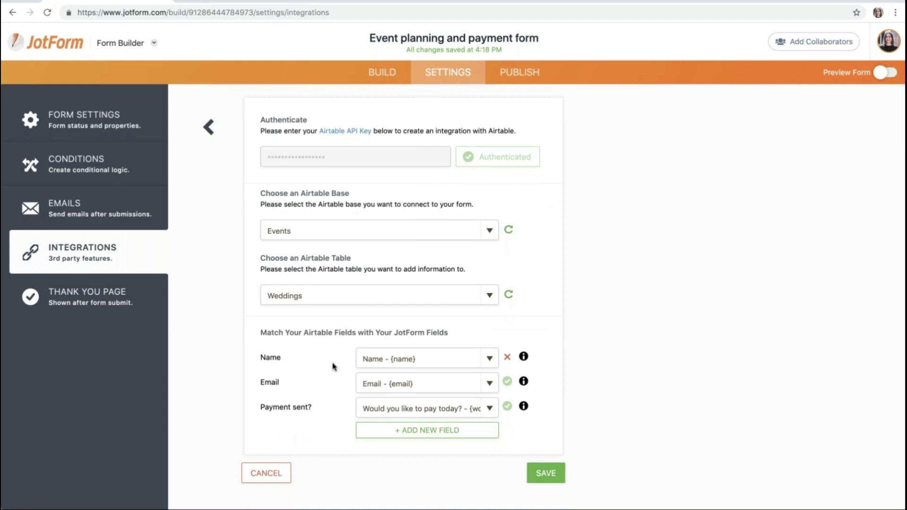
pyautogui.click(534, 472)
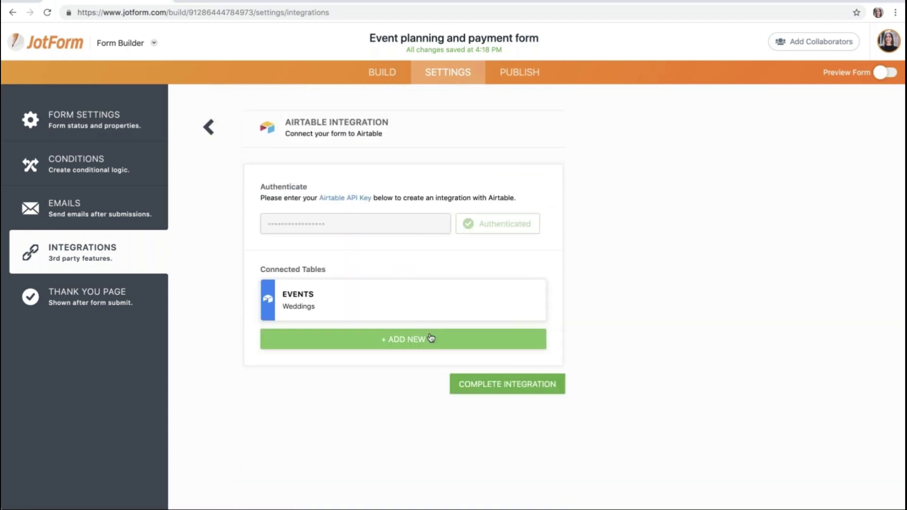
# Step: Add a second connection to the Customers table in the Customer records base
pyautogui.click(427, 338)
pyautogui.click(416, 300)
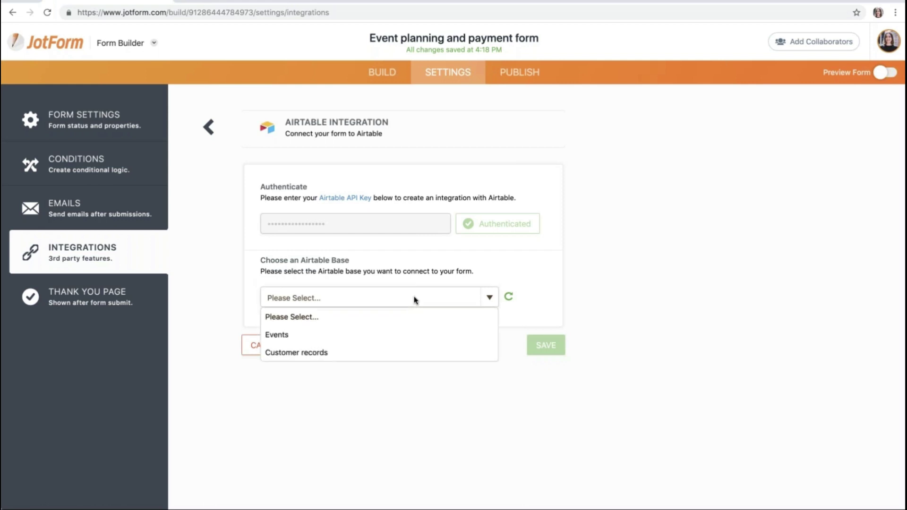
pyautogui.click(366, 352)
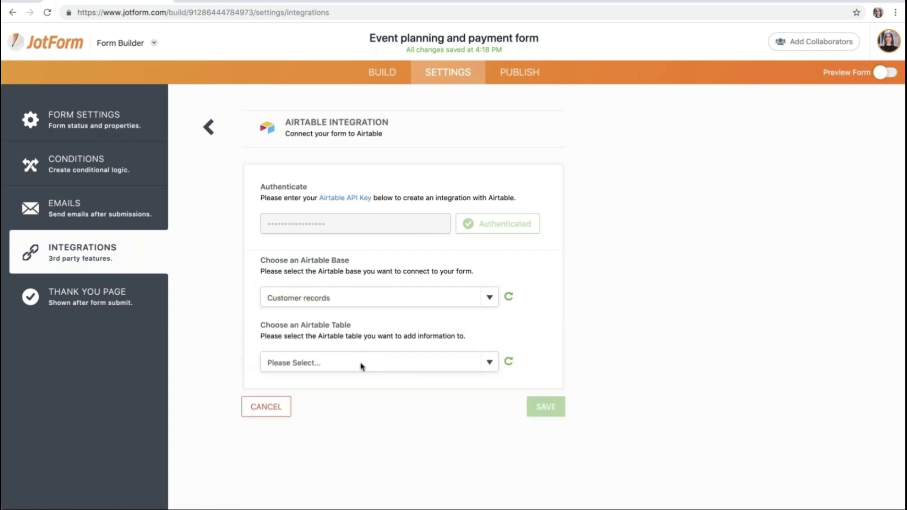
pyautogui.click(362, 365)
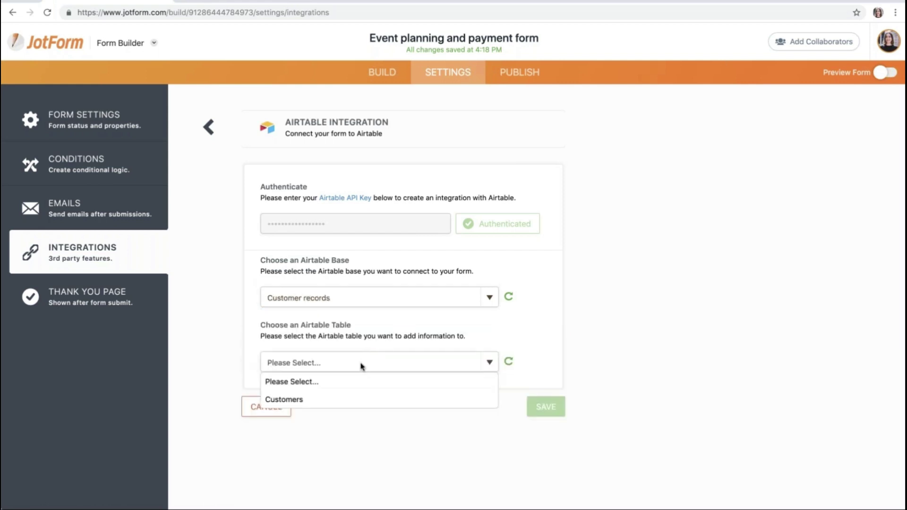
pyautogui.click(345, 400)
pyautogui.scroll(-1, 403, 305)
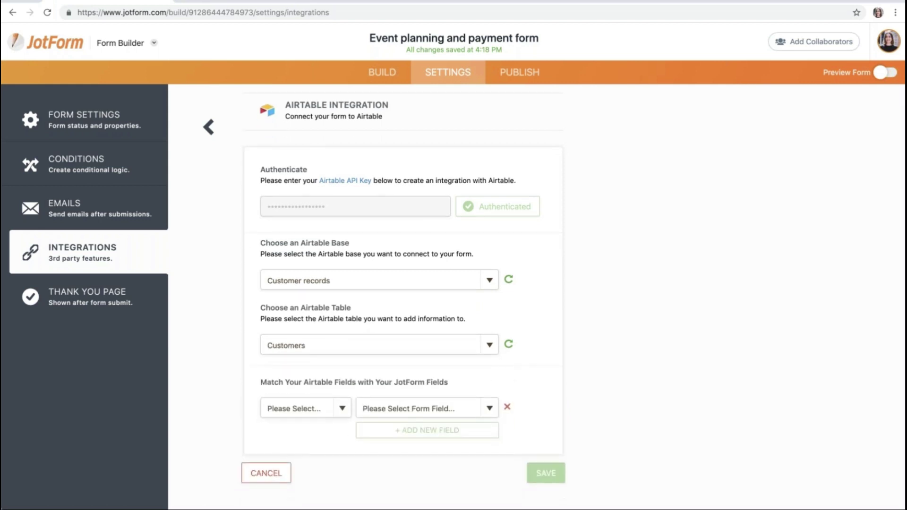
# Step: Map Name, Email and Phone number to the matching form fields and save the Customers mapping
pyautogui.click(338, 417)
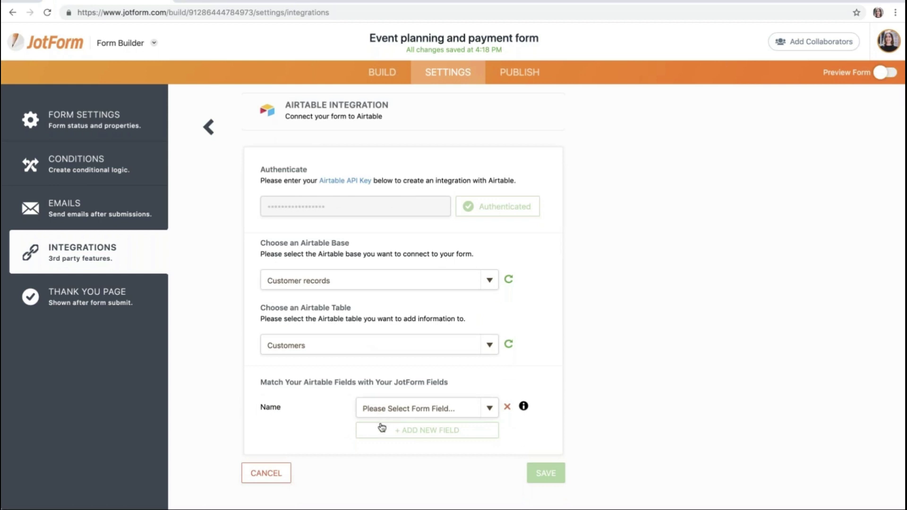
pyautogui.click(371, 428)
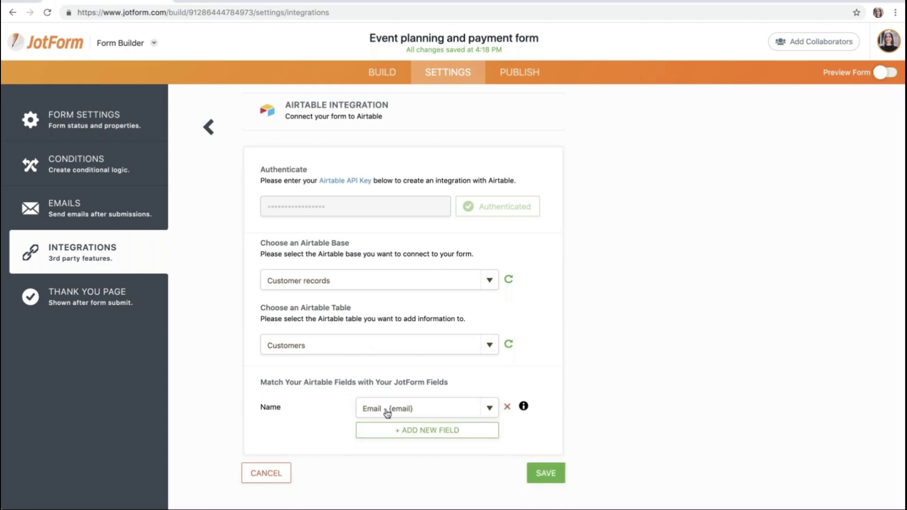
pyautogui.click(389, 407)
pyautogui.click(396, 430)
pyautogui.click(337, 433)
pyautogui.click(371, 433)
pyautogui.click(385, 433)
pyautogui.click(388, 453)
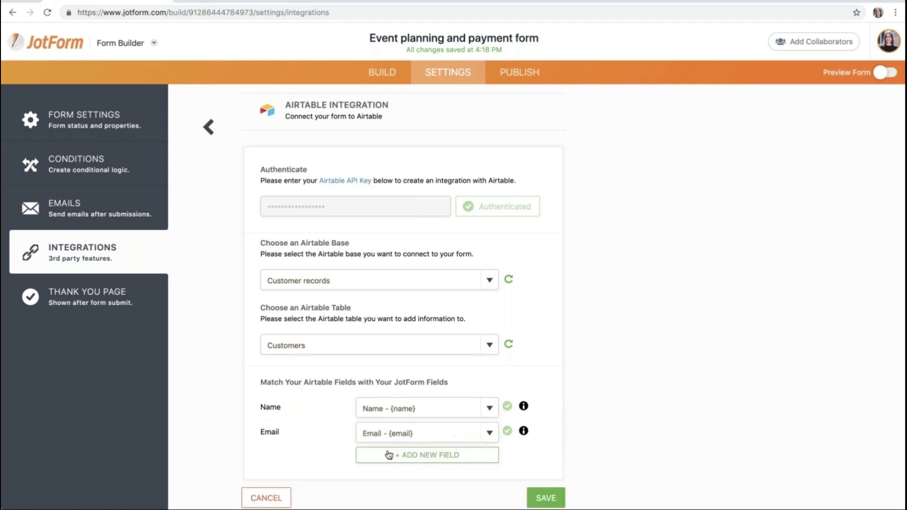
pyautogui.click(388, 455)
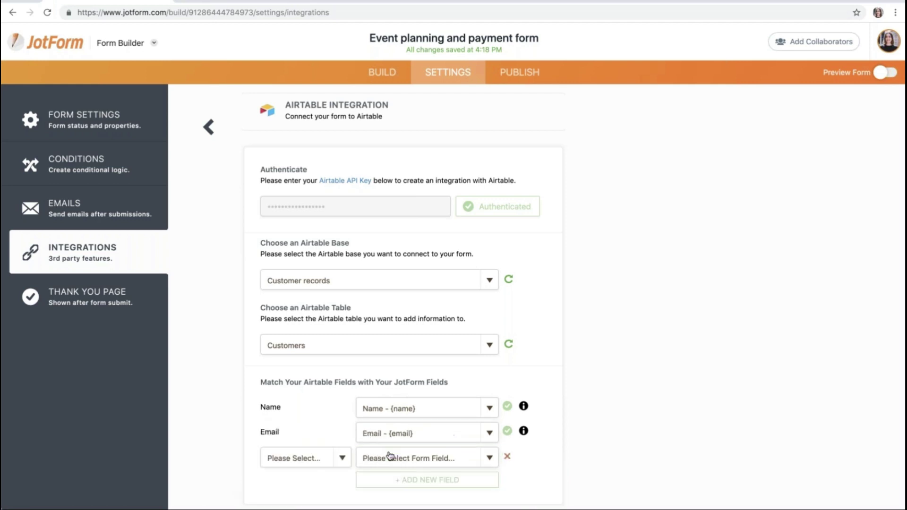
pyautogui.click(335, 469)
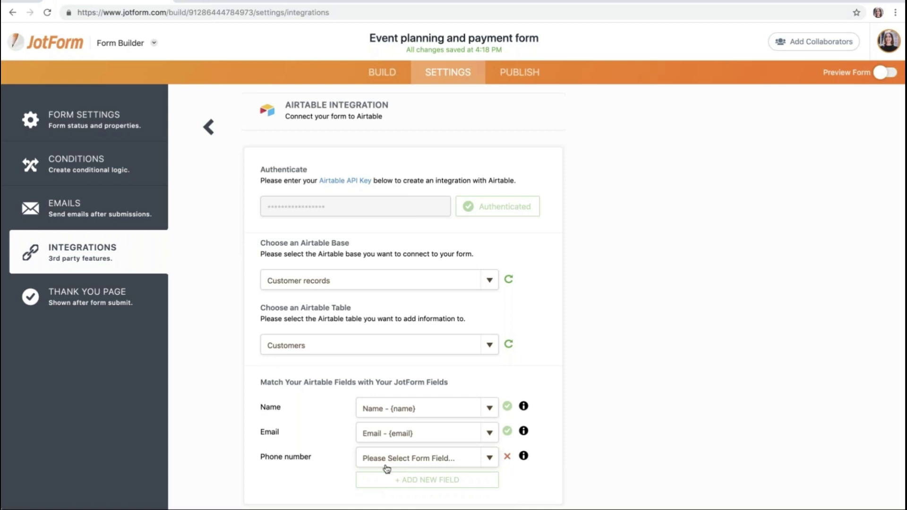
pyautogui.click(424, 481)
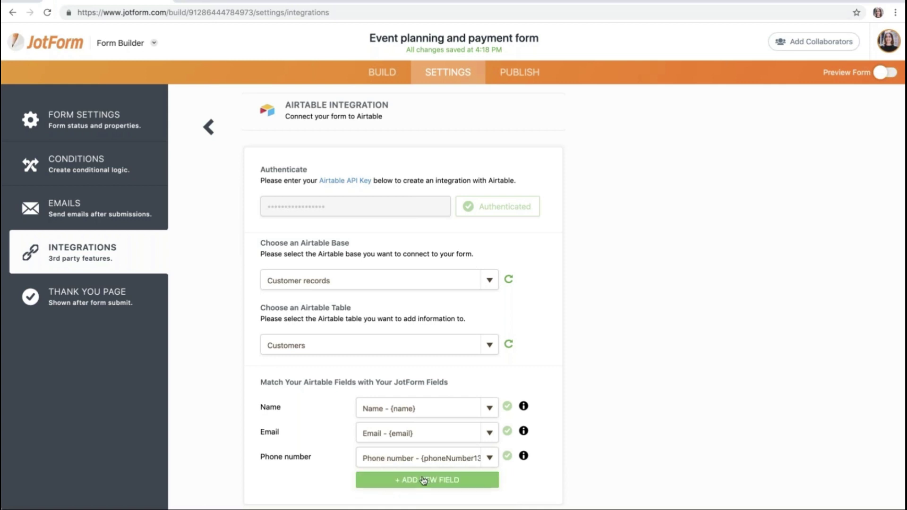
pyautogui.scroll(-2, 487, 454)
pyautogui.click(541, 473)
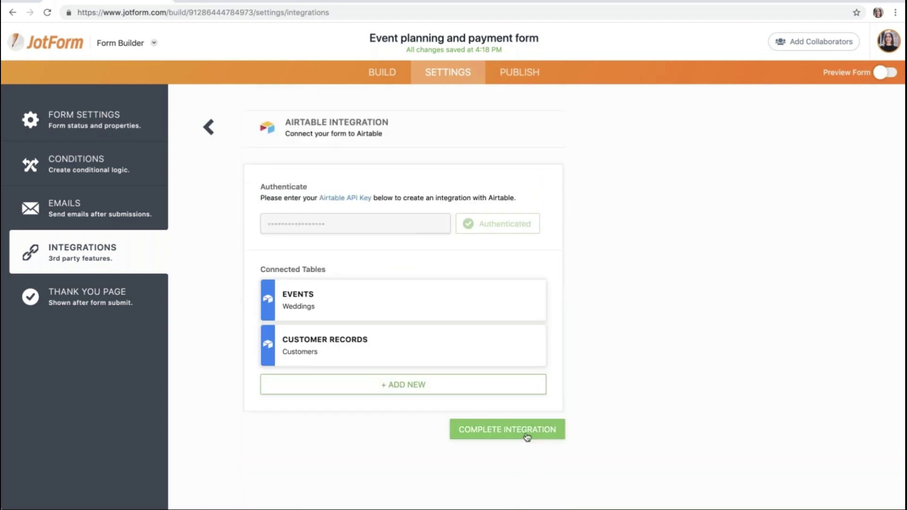
# Step: Complete the two-table Airtable integration and open the published form in a new tab
pyautogui.click(528, 436)
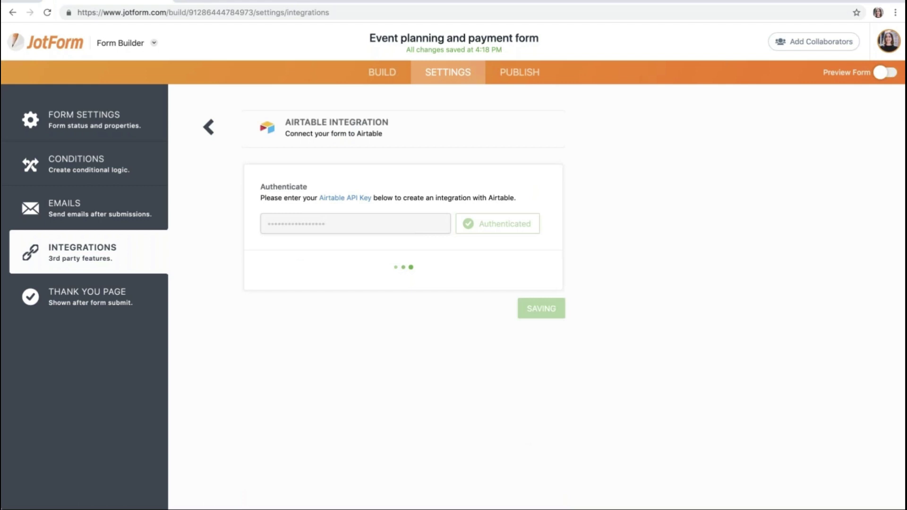
pyautogui.click(548, 322)
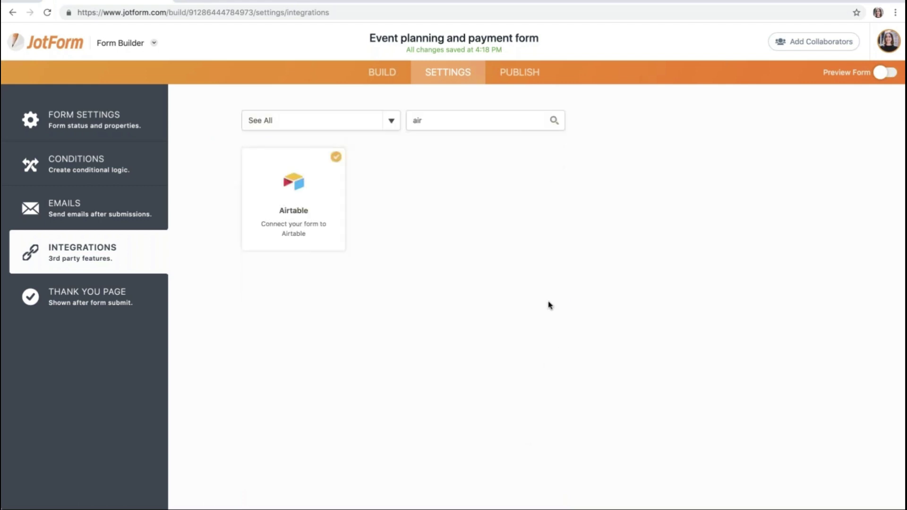
pyautogui.click(522, 73)
pyautogui.click(515, 201)
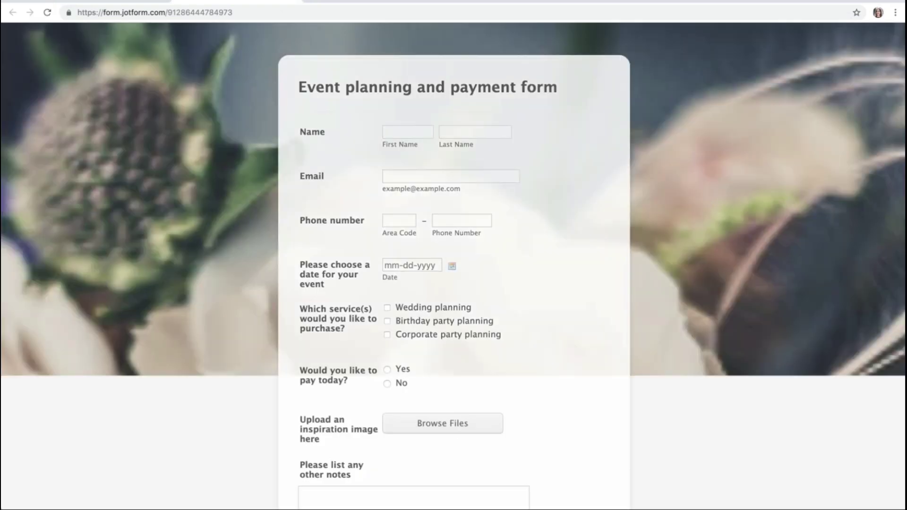
# Step: Enter the test respondent's first name, last name and e-mail address
pyautogui.click(405, 134)
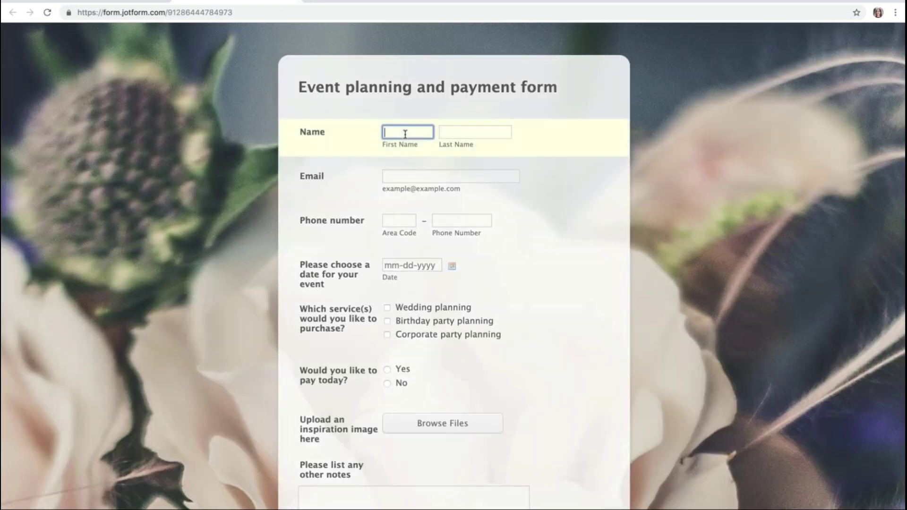
pyautogui.click(462, 133)
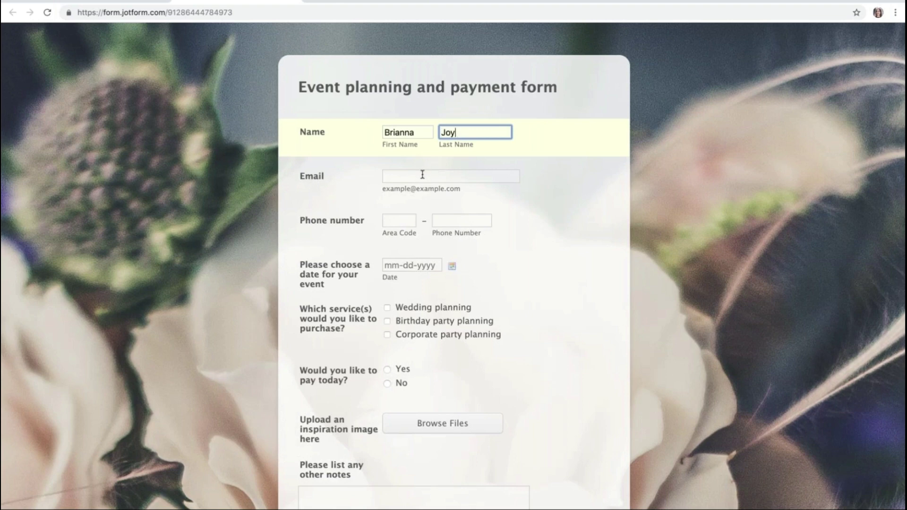
pyautogui.click(423, 174)
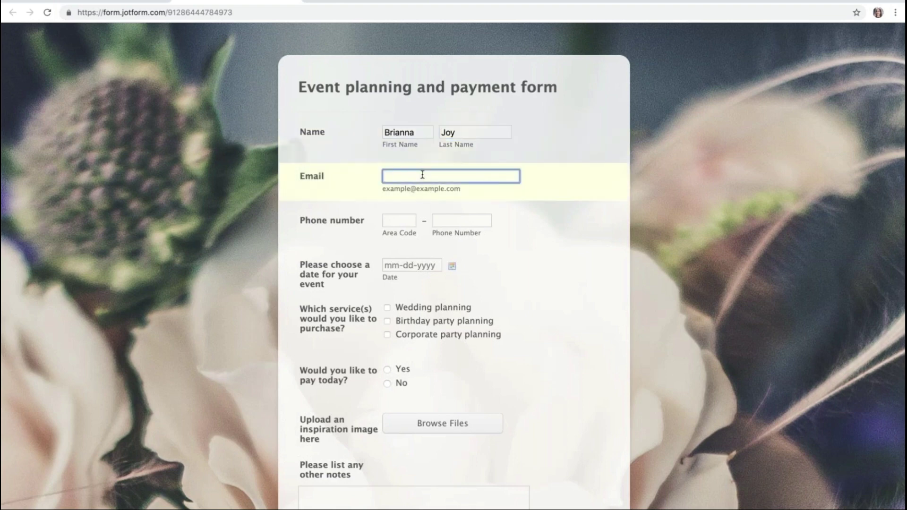
pyautogui.write('briannajoy@test.')
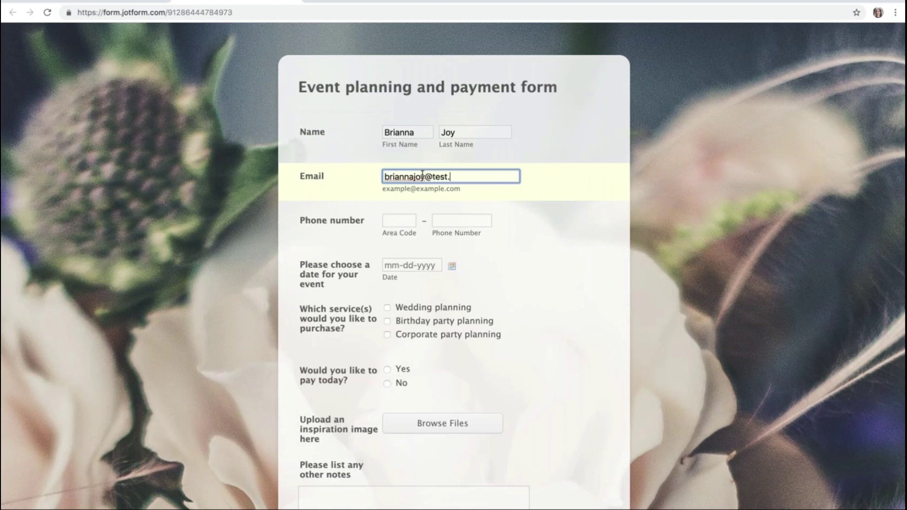
pyautogui.write('com')
# Step: Pick event date 05-14-2019, request Wedding planning, pay today, and add the $1.00 product
pyautogui.click(452, 266)
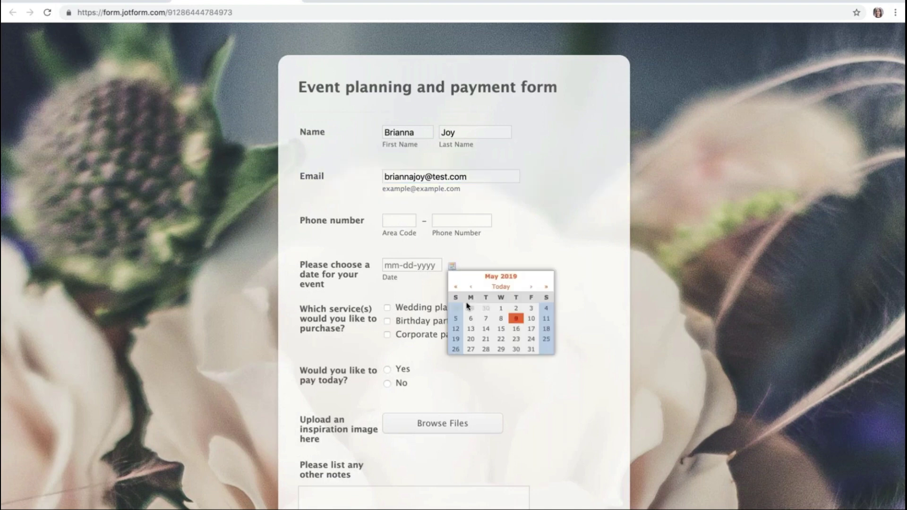
pyautogui.click(486, 329)
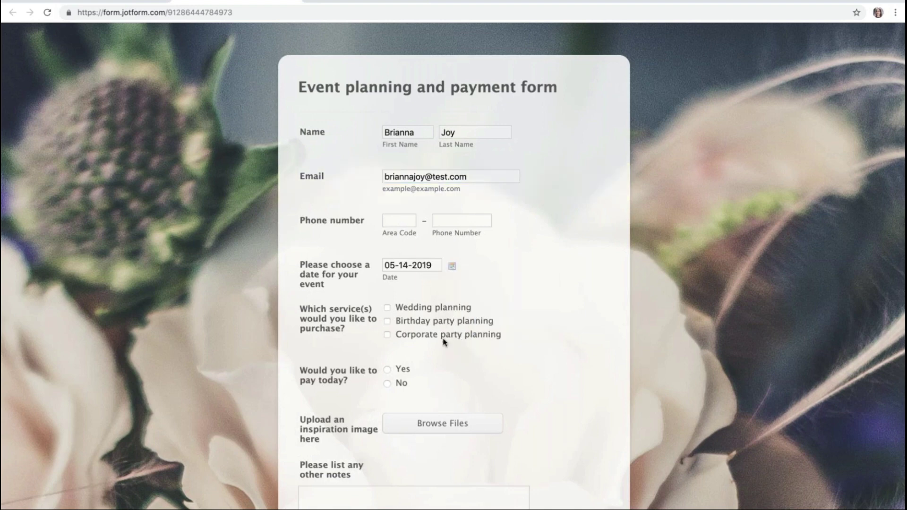
pyautogui.scroll(-1, 444, 340)
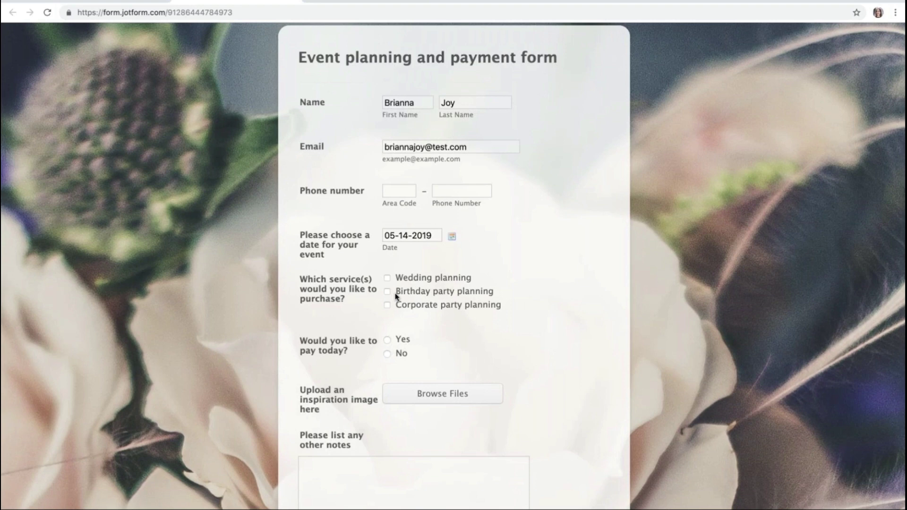
pyautogui.click(387, 278)
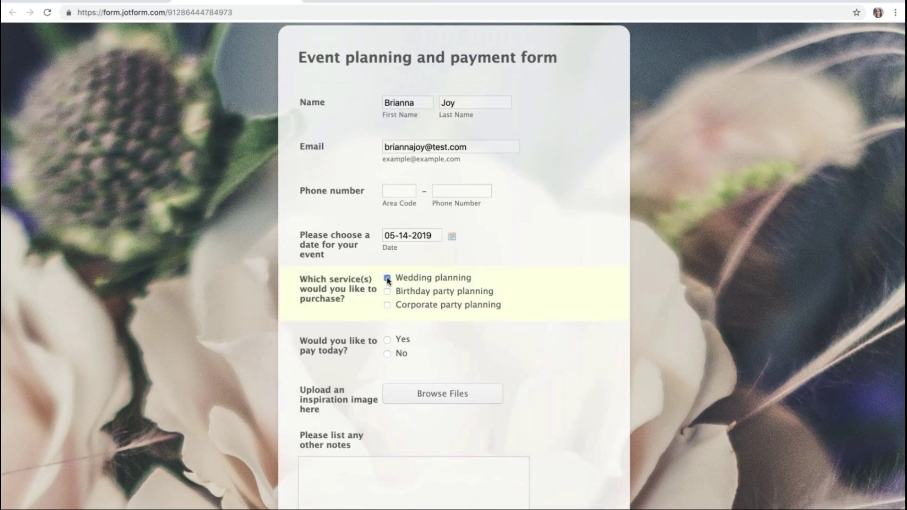
pyautogui.click(387, 341)
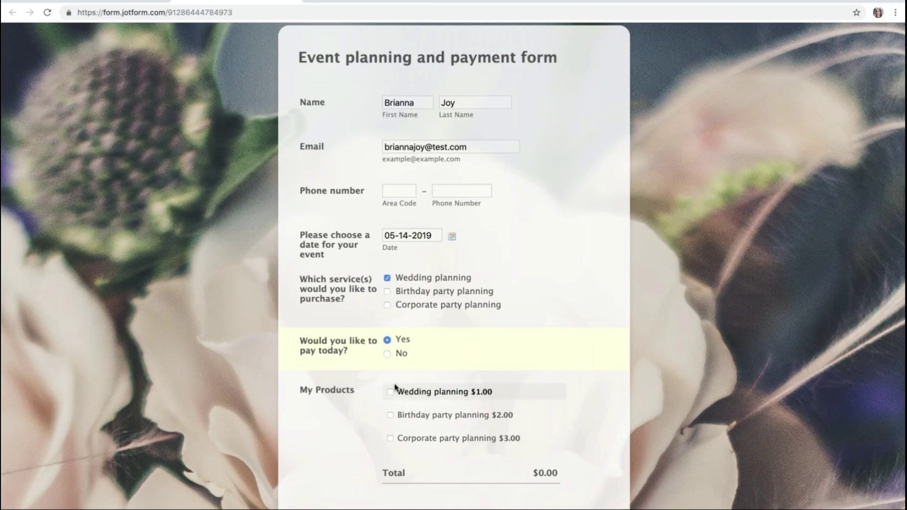
pyautogui.scroll(-1, 395, 386)
pyautogui.click(391, 346)
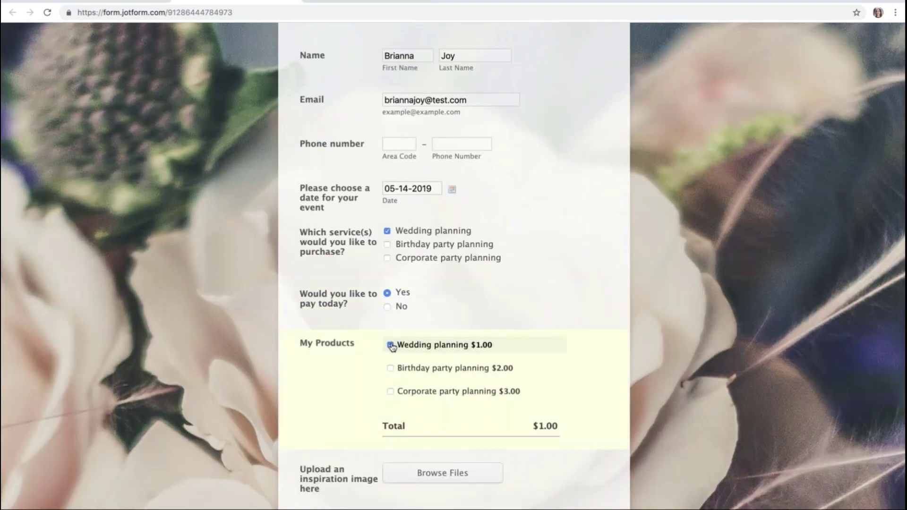
# Step: Enter 'N/A' as additional notes, draw a signature, and submit the test entry
pyautogui.scroll(-5, 496, 305)
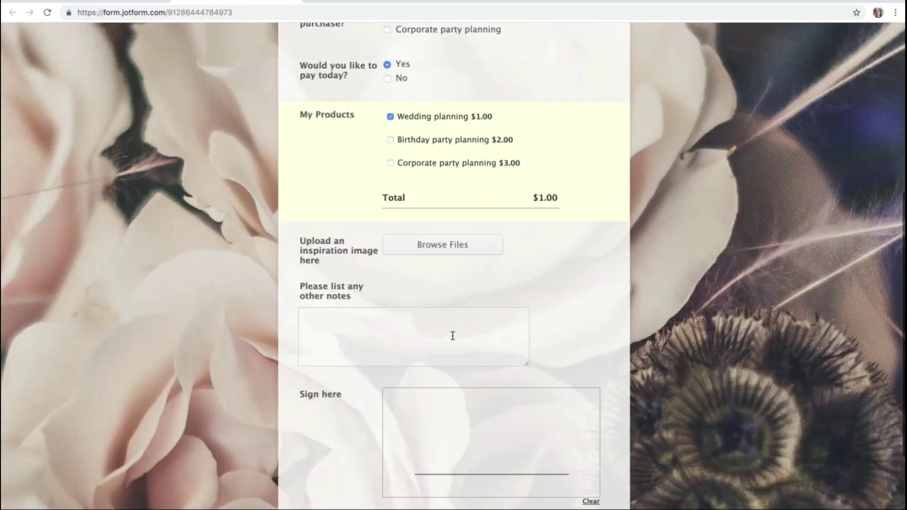
pyautogui.click(453, 336)
pyautogui.write('N/A')
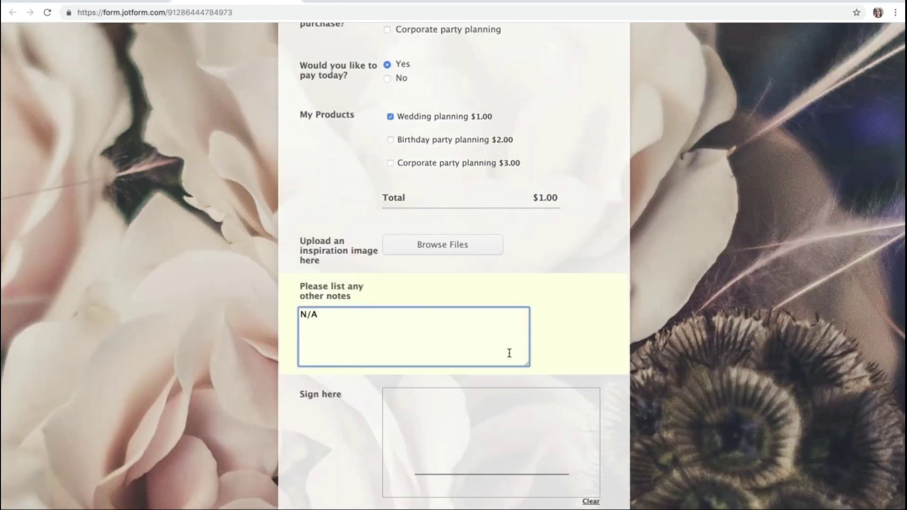
pyautogui.scroll(-2, 501, 352)
pyautogui.moveTo(462, 333); pyautogui.dragTo(545, 352)
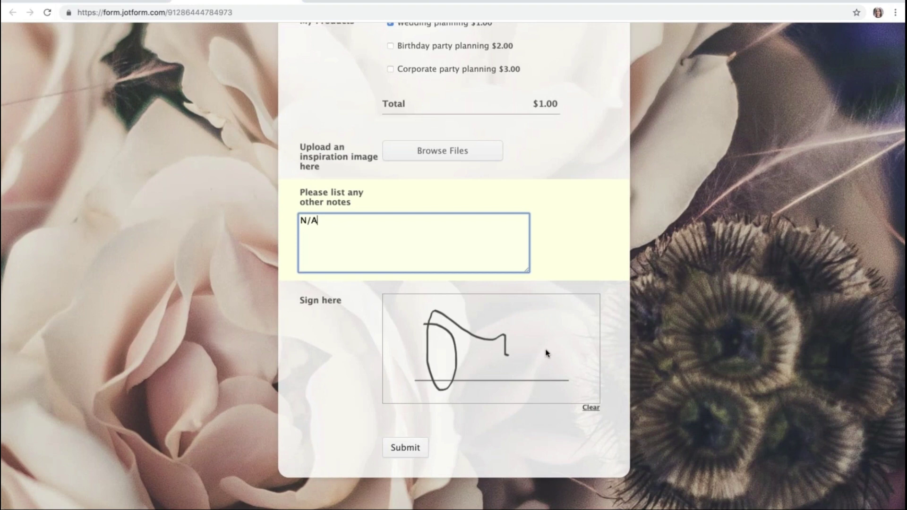
pyautogui.click(420, 452)
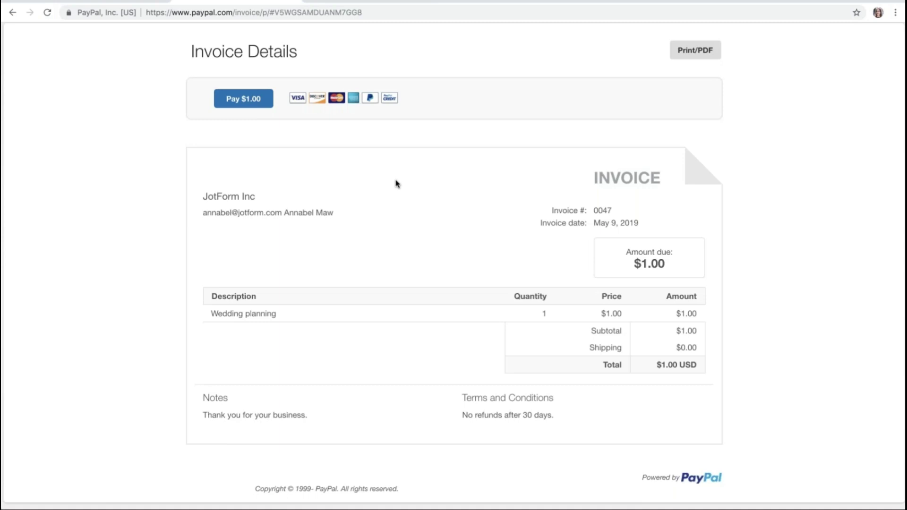
# Step: Leave the $1.00 Wedding planning PayPal invoice for Airtable's Event planning workspace
pyautogui.hotkey('ctrl', 'Tab')
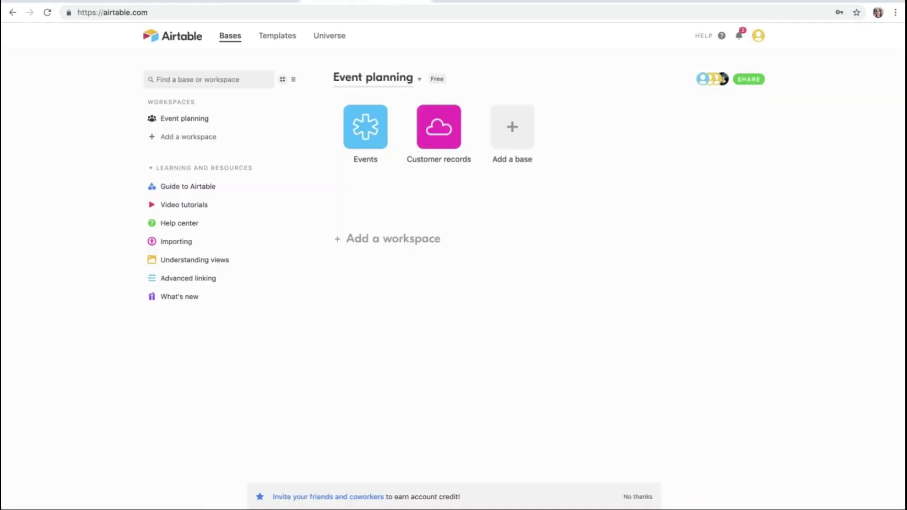
# Step: Check row 8's Payment sent? value in Events, view Customer records' 7 entries, then show Questions + Answers
pyautogui.click(352, 131)
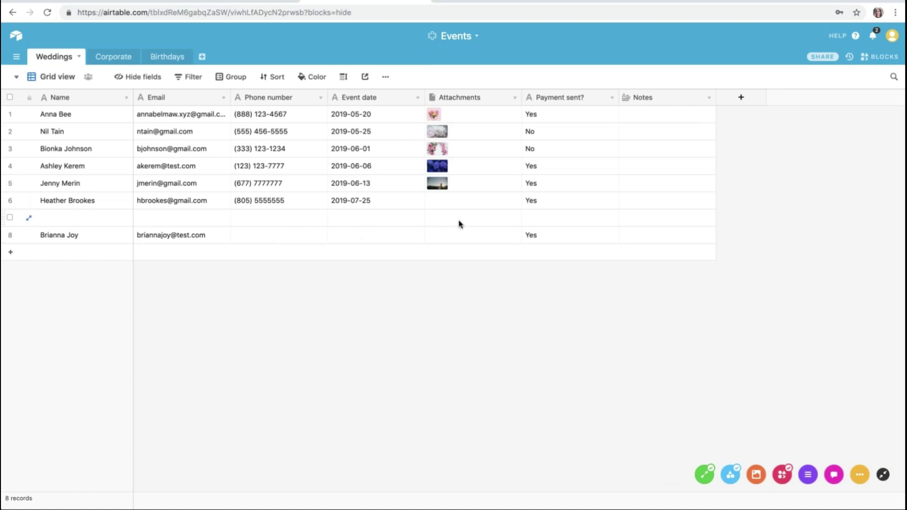
pyautogui.click(546, 241)
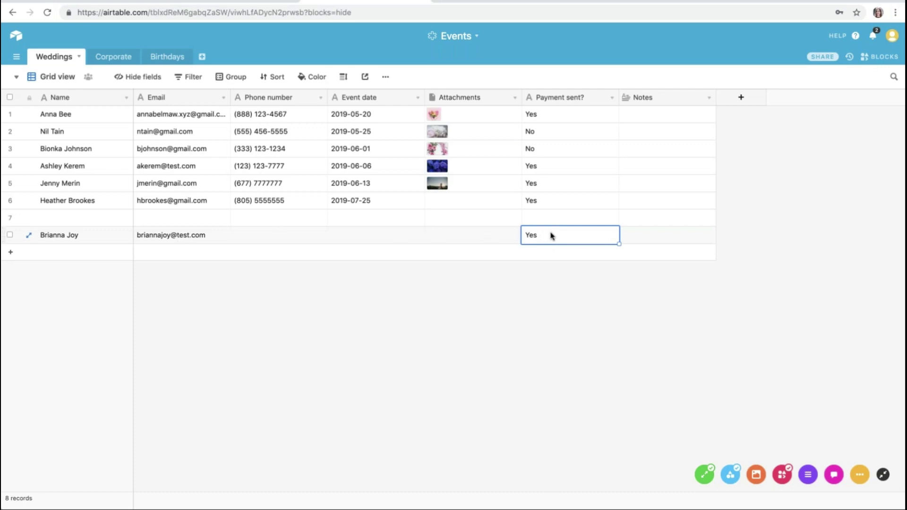
pyautogui.click(16, 36)
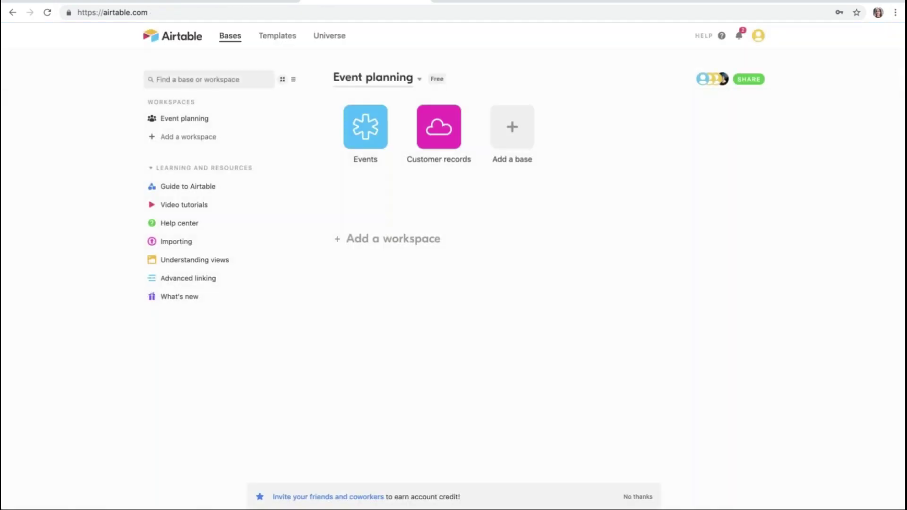
pyautogui.click(439, 127)
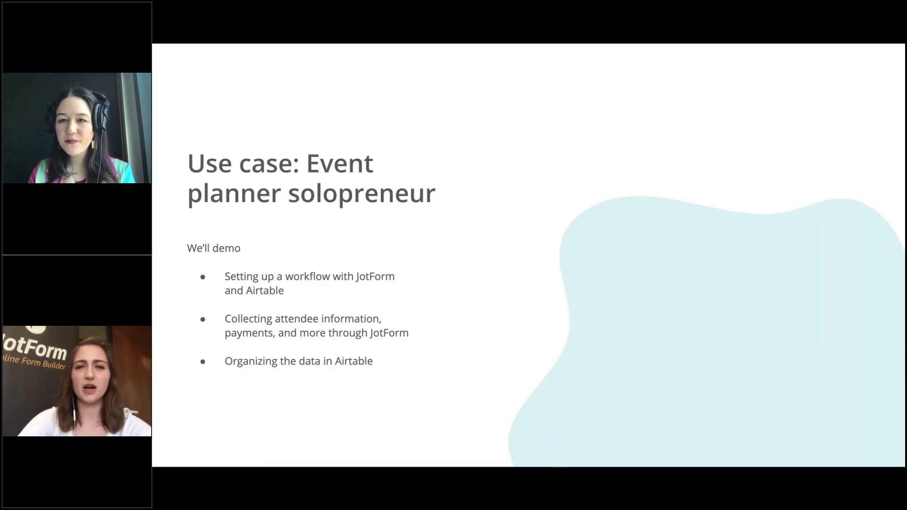
pyautogui.press('Right')
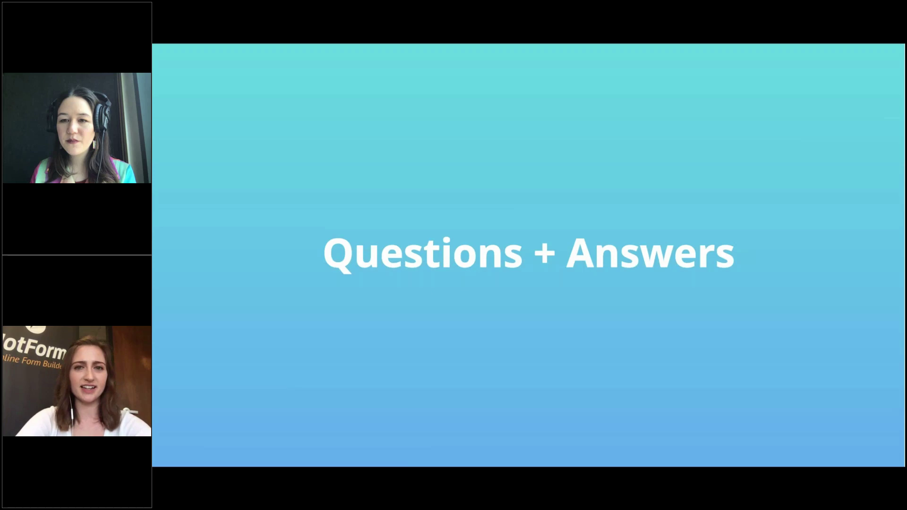